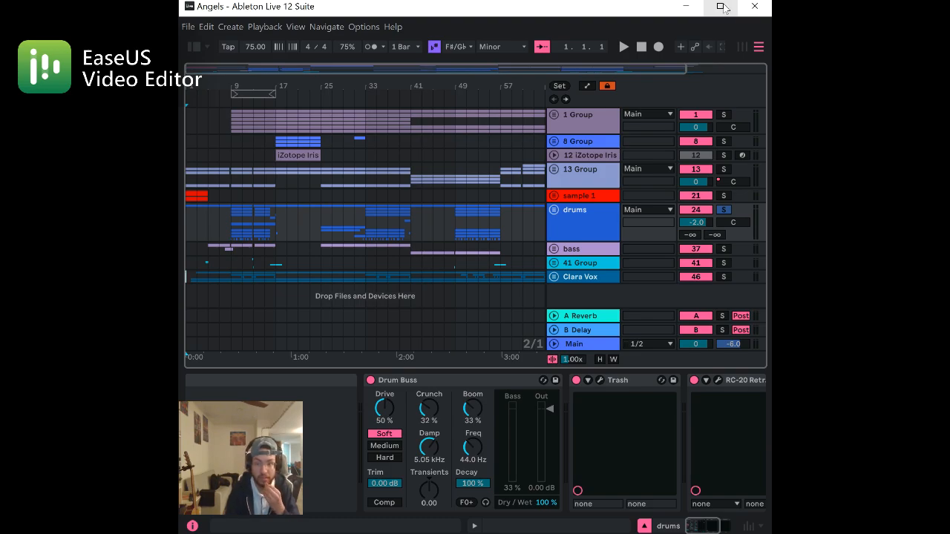
Maximize the window, unfold the drums group, and play the full arrangement from the start
click(720, 6)
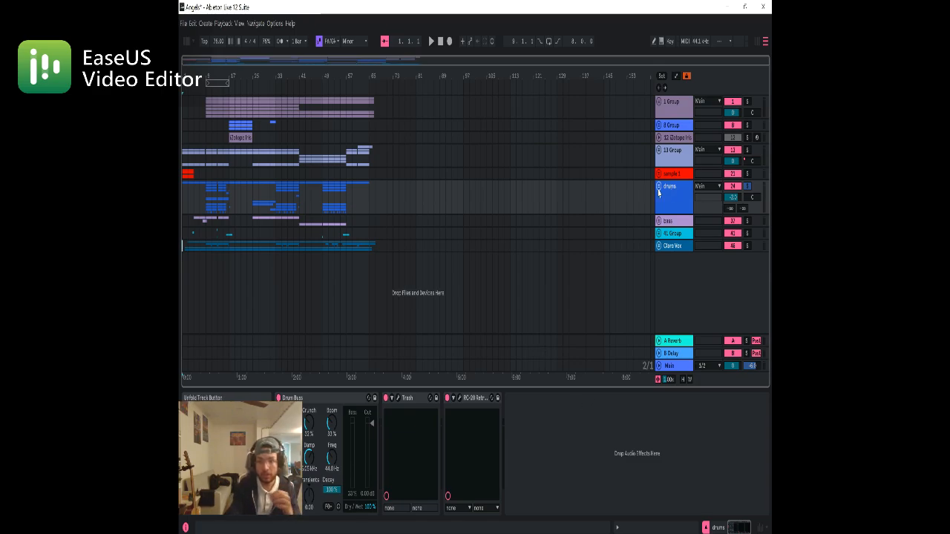
click(659, 192)
scroll(413, 226, down, 1)
scroll(414, 225, down, 5)
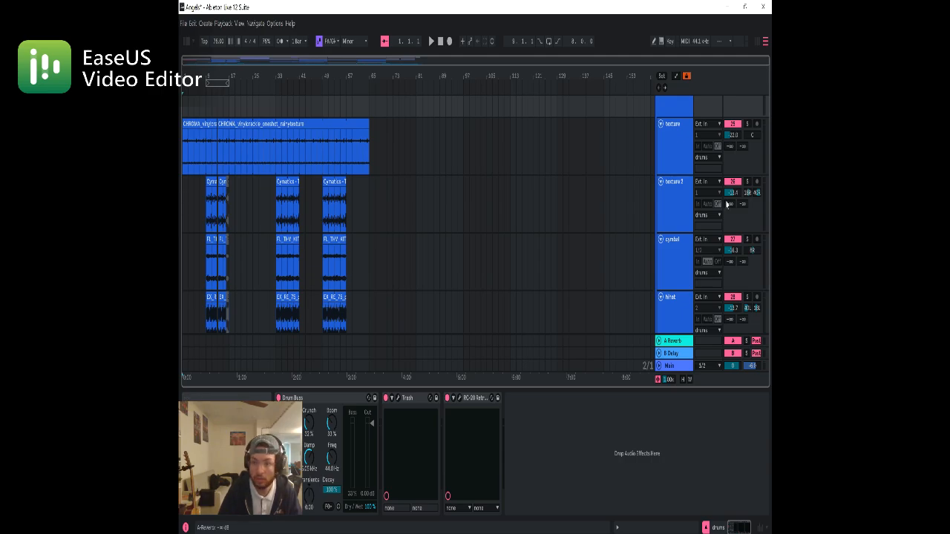
scroll(689, 211, up, 6)
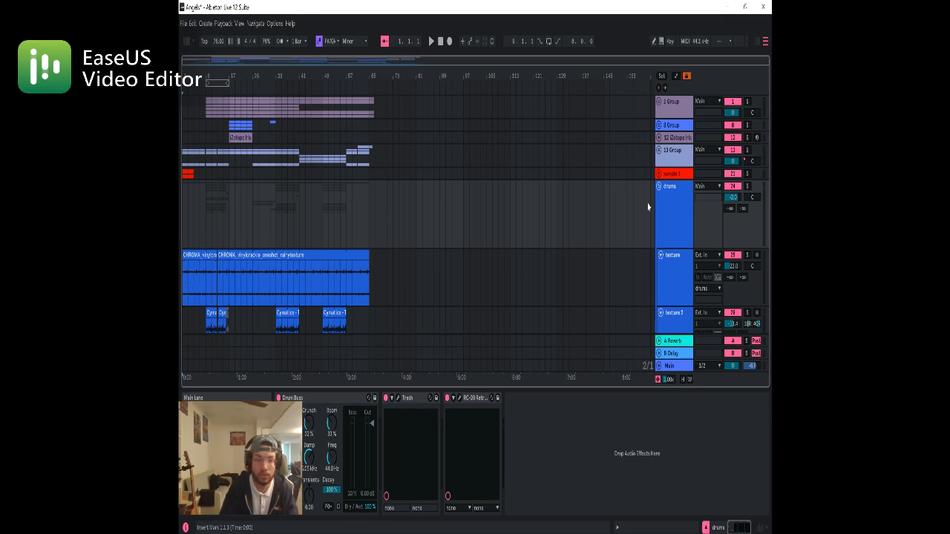
key(space)
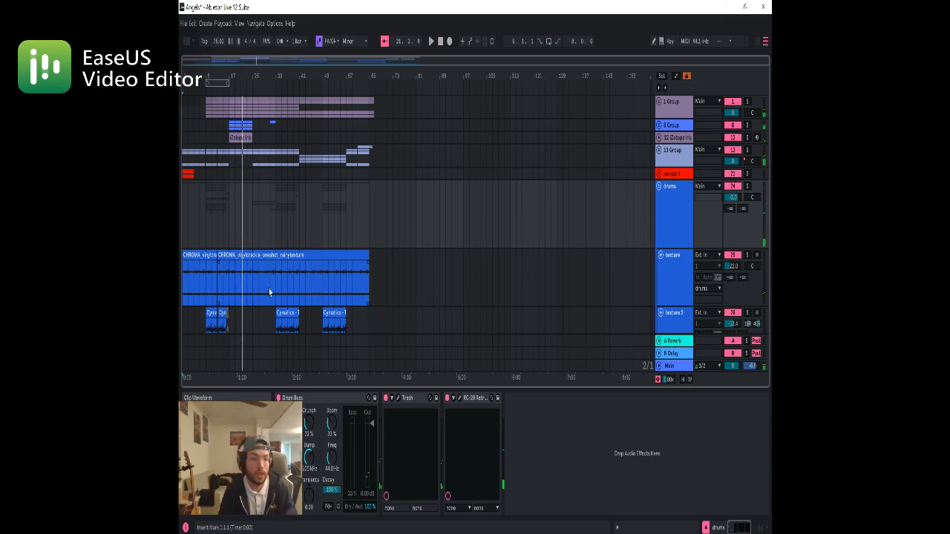
Solo the drums group
scroll(468, 247, down, 5)
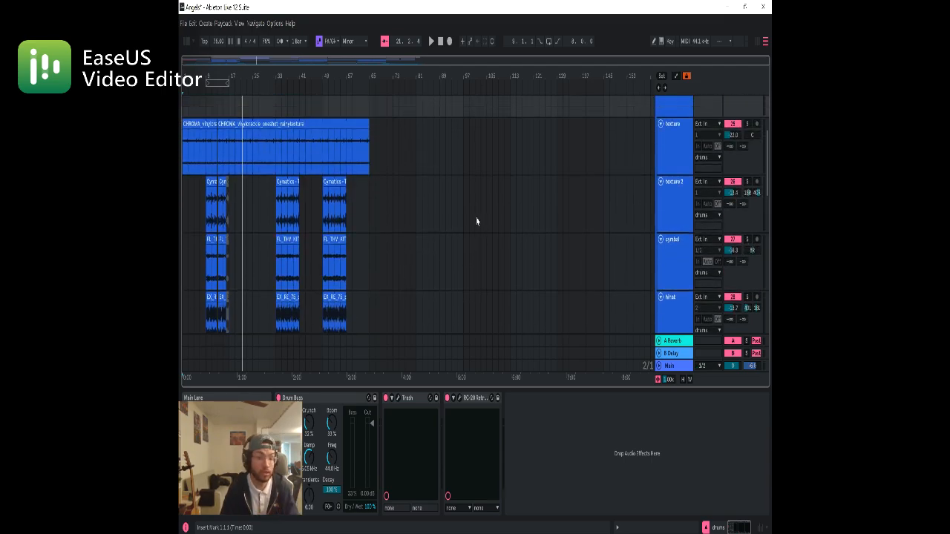
scroll(728, 136, up, 2)
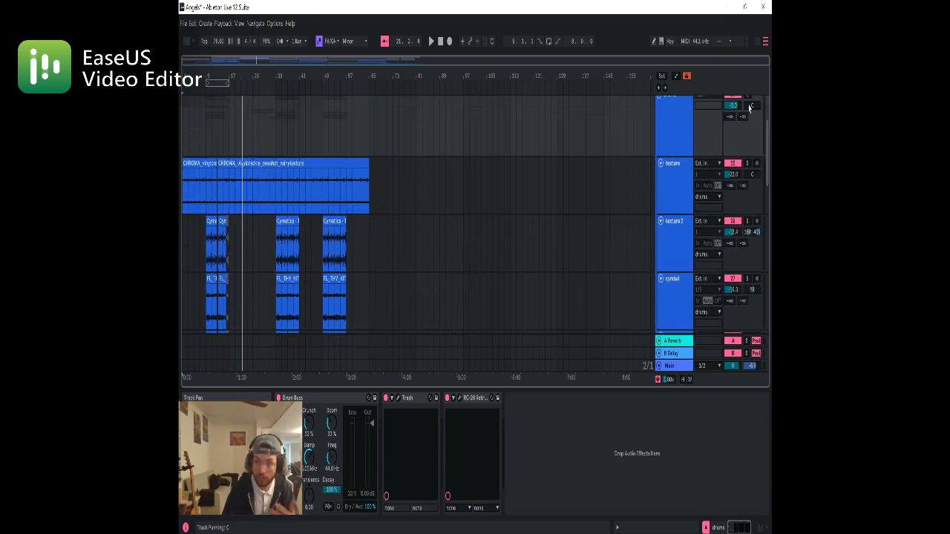
scroll(747, 110, up, 1)
click(747, 109)
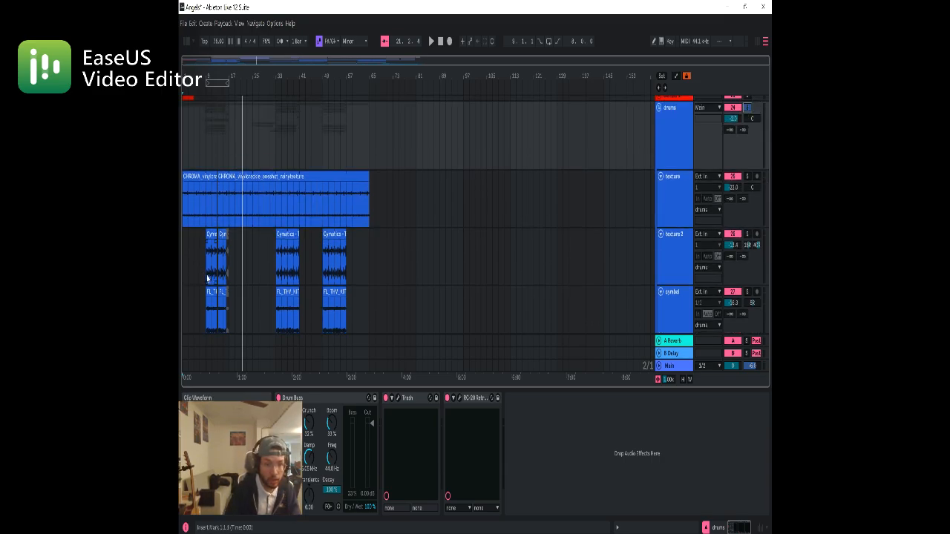
Look through the tracks in the drums group and play the soloed drums from bar 9
click(208, 279)
scroll(241, 274, down, 1)
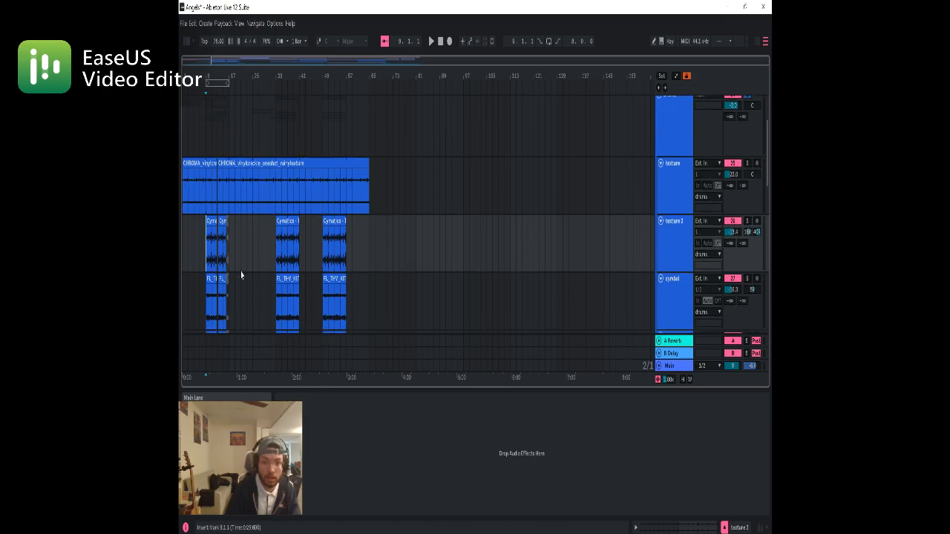
scroll(236, 267, down, 10)
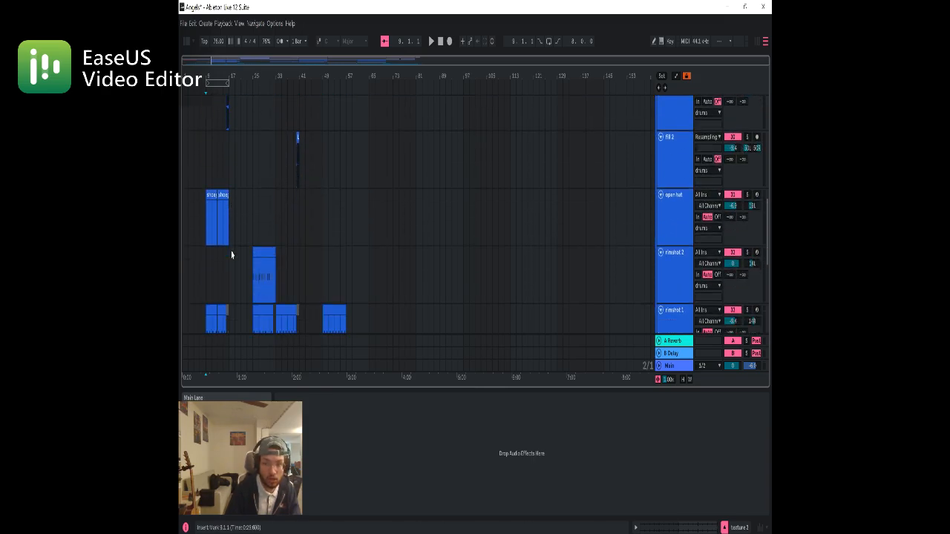
scroll(232, 255, down, 10)
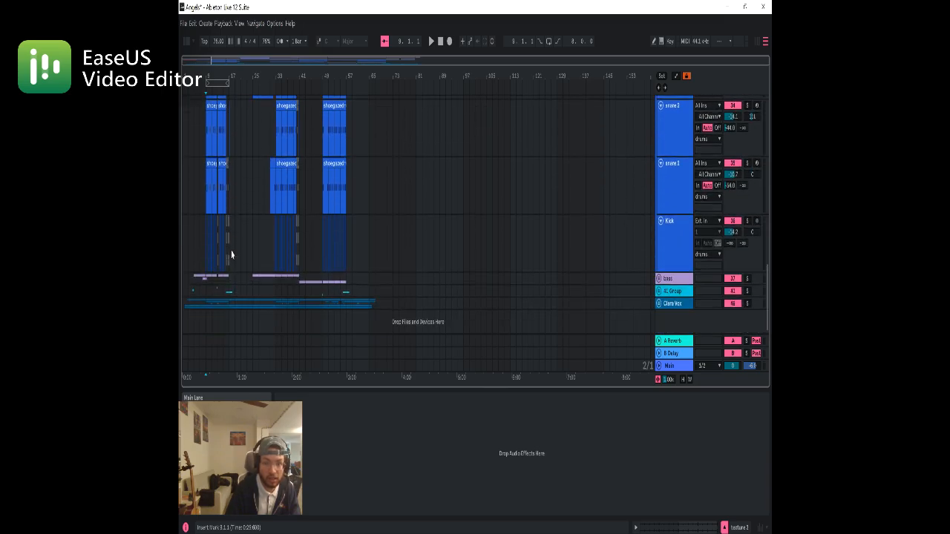
scroll(233, 252, up, 12)
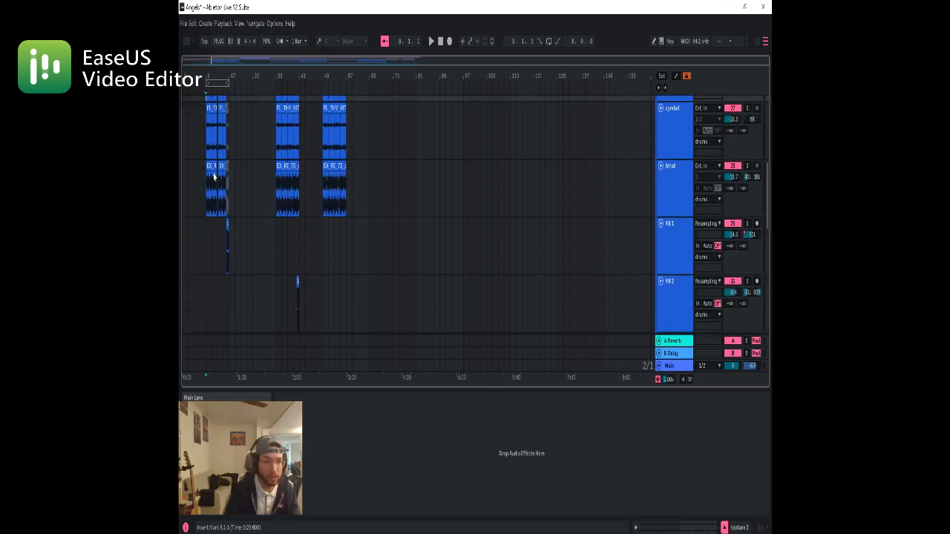
scroll(216, 178, up, 5)
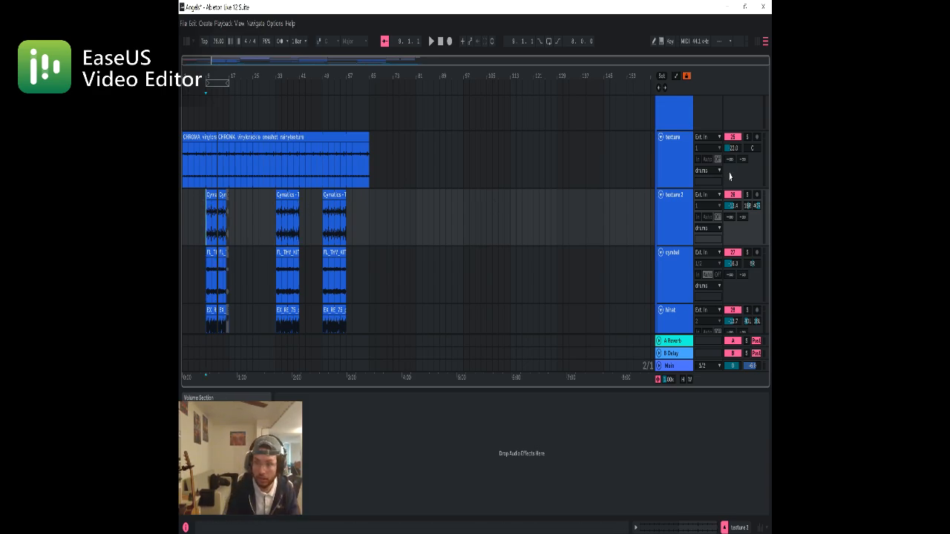
scroll(729, 176, up, 2)
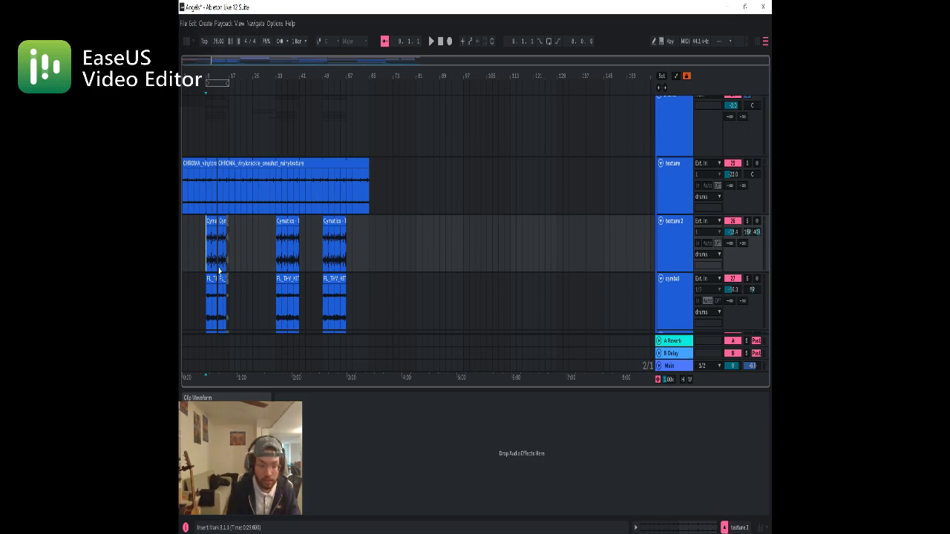
key(space)
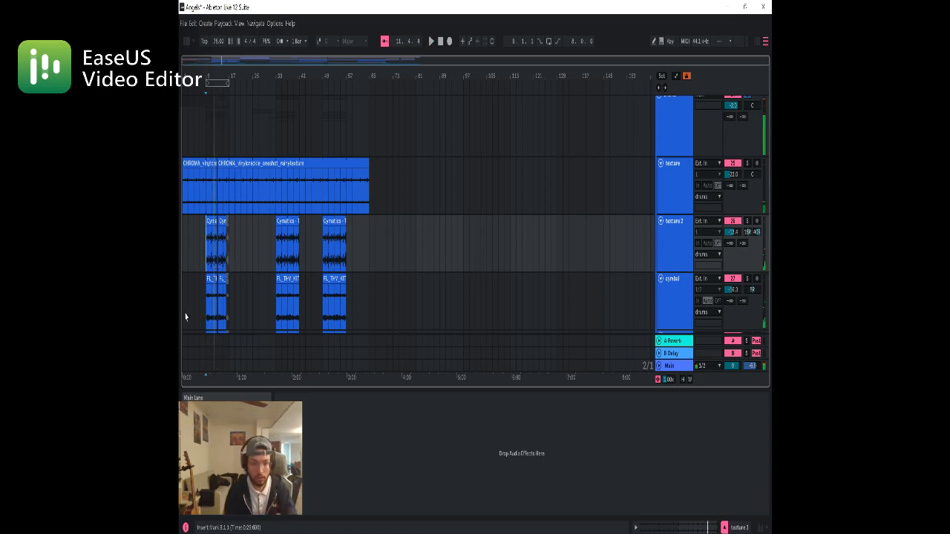
key(space)
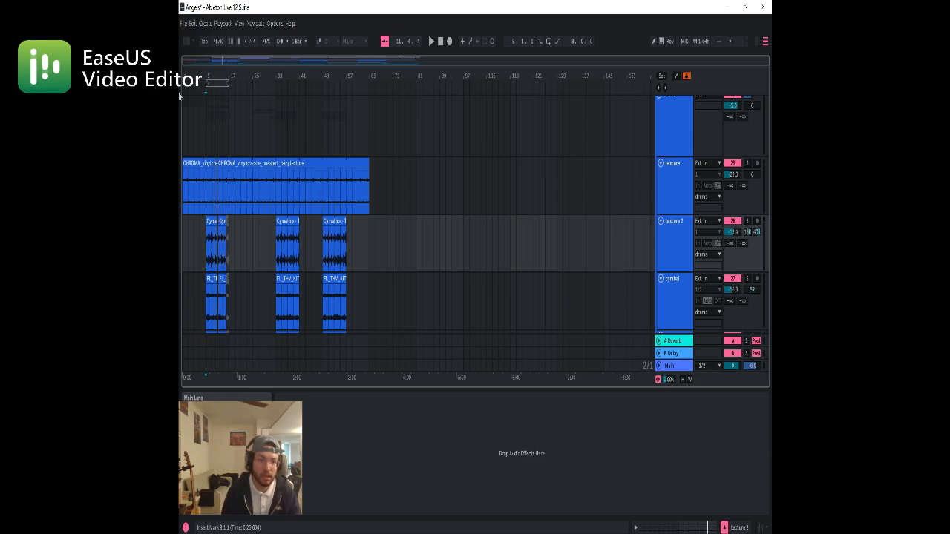
Solo the texture track and play it from bar 9
click(207, 198)
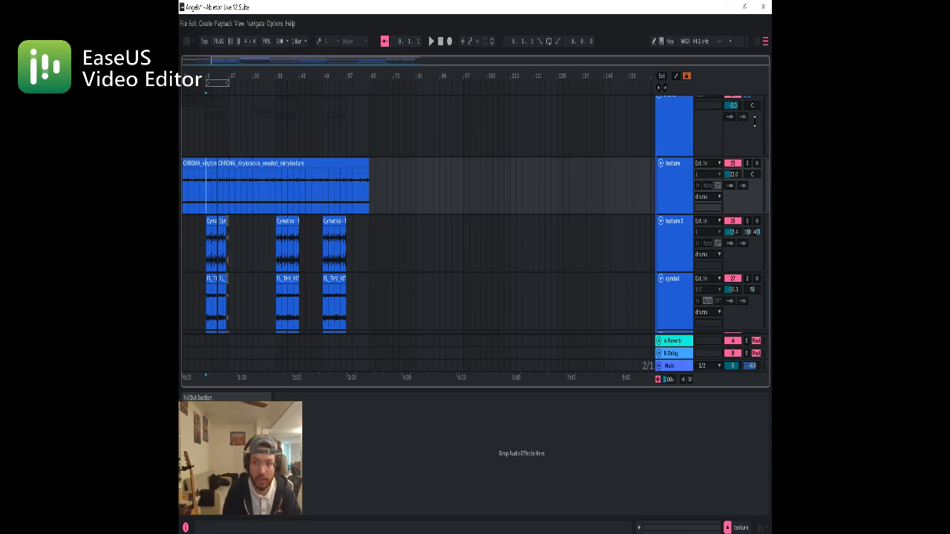
click(747, 162)
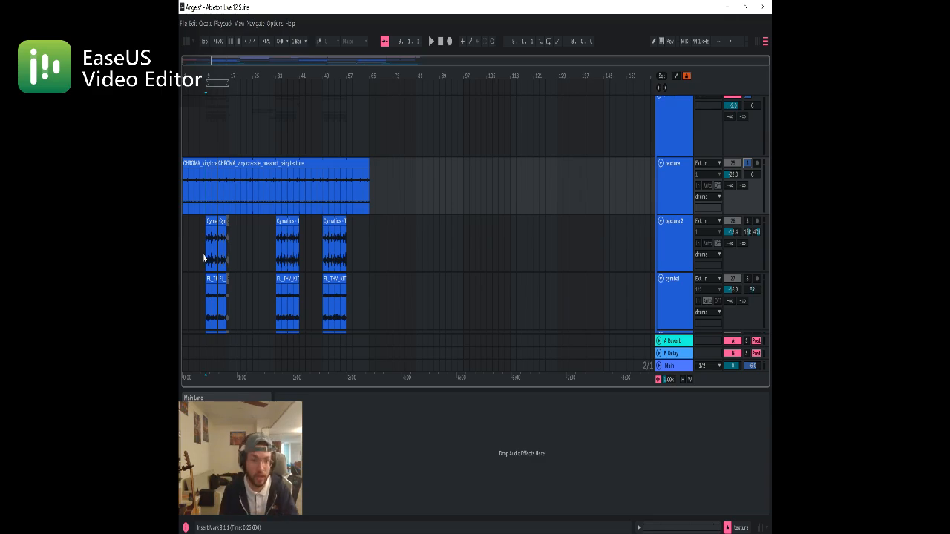
key(space)
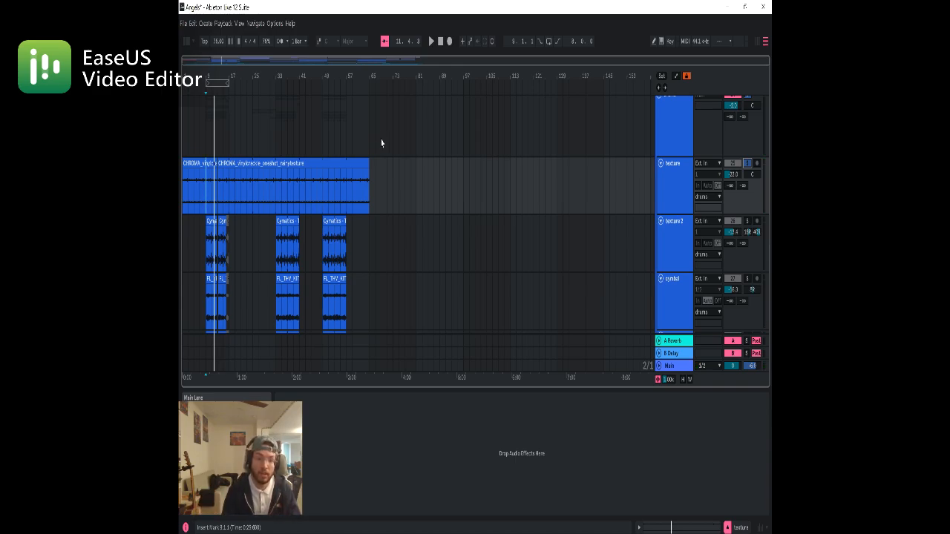
Place the insert marker at bar 9 on the texture 2 track and solo that track
click(205, 264)
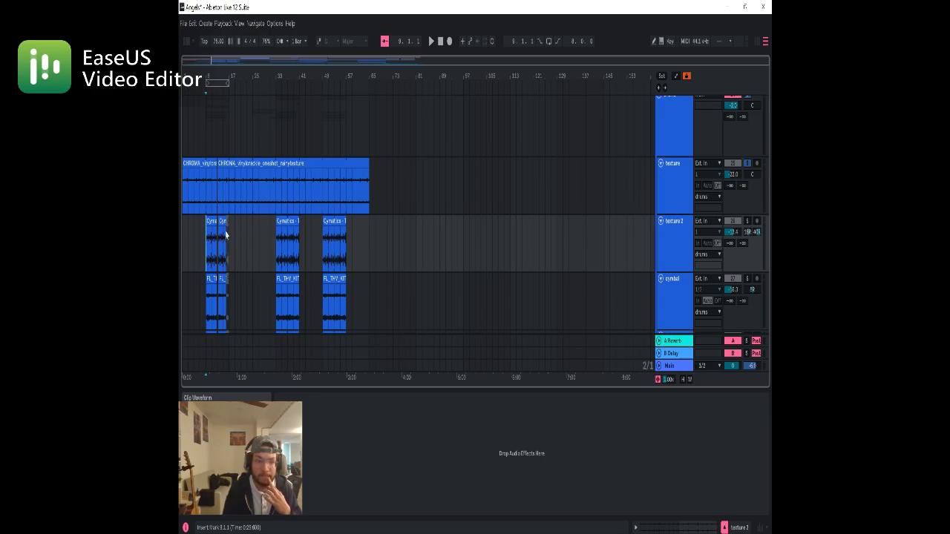
click(746, 220)
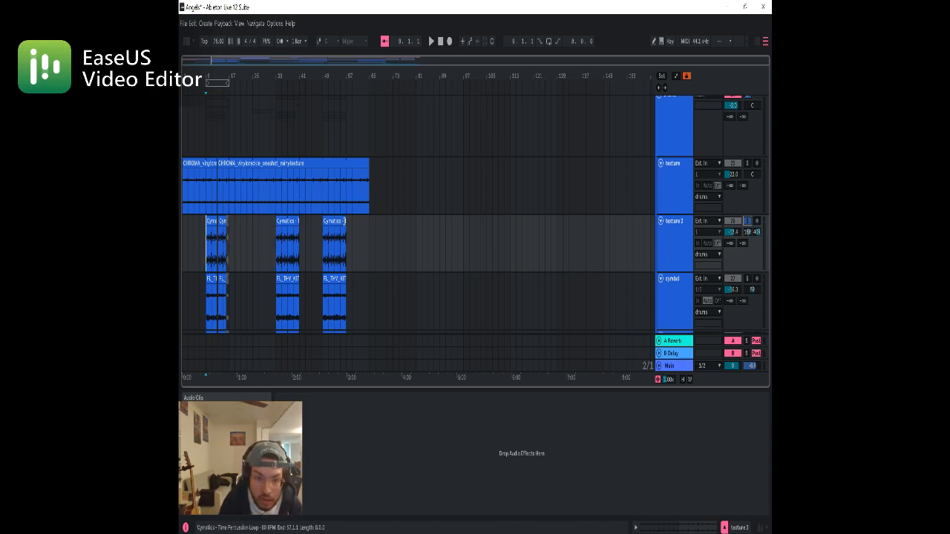
mouse_move(345, 221)
mouse_down()
mouse_move(417, 222)
mouse_move(346, 221)
mouse_up()
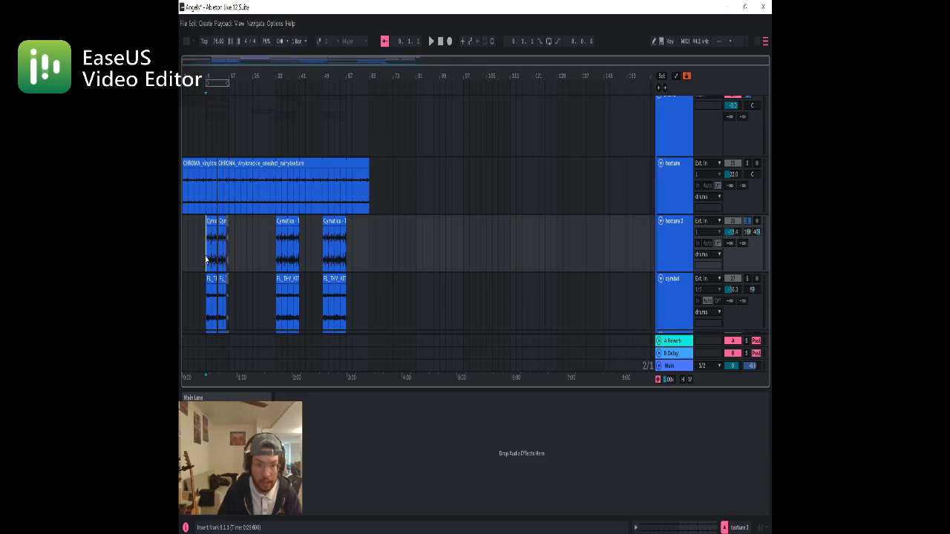
Reverse the texture 2 clip that starts at bar 49 and audition it
click(326, 220)
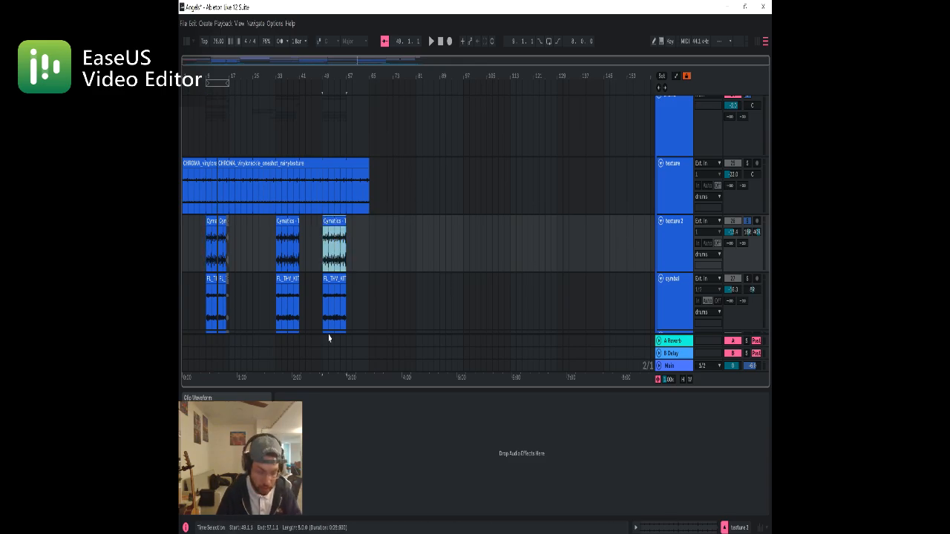
key(r)
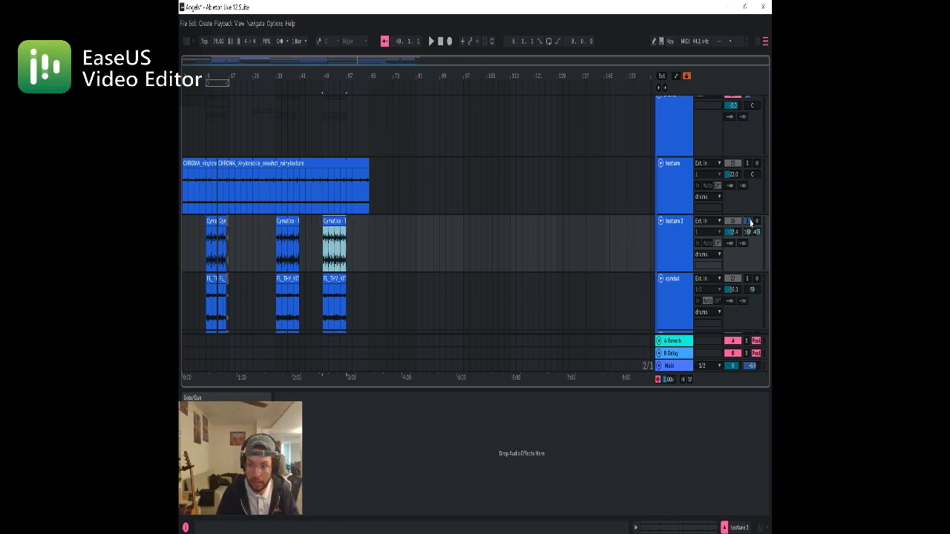
key(space)
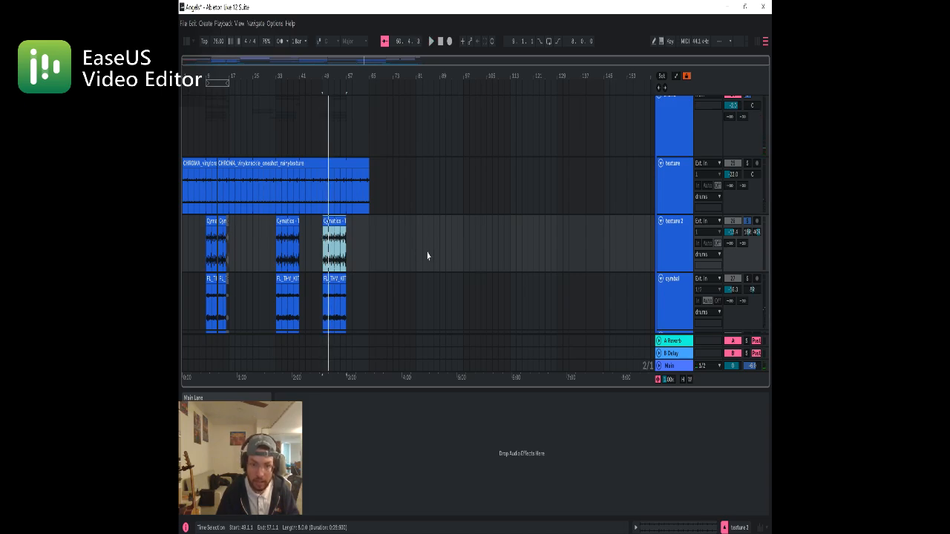
key(space)
Play the soloed texture 2 track from bar 49 and again from bar 9 to compare the clips
click(325, 259)
key(space)
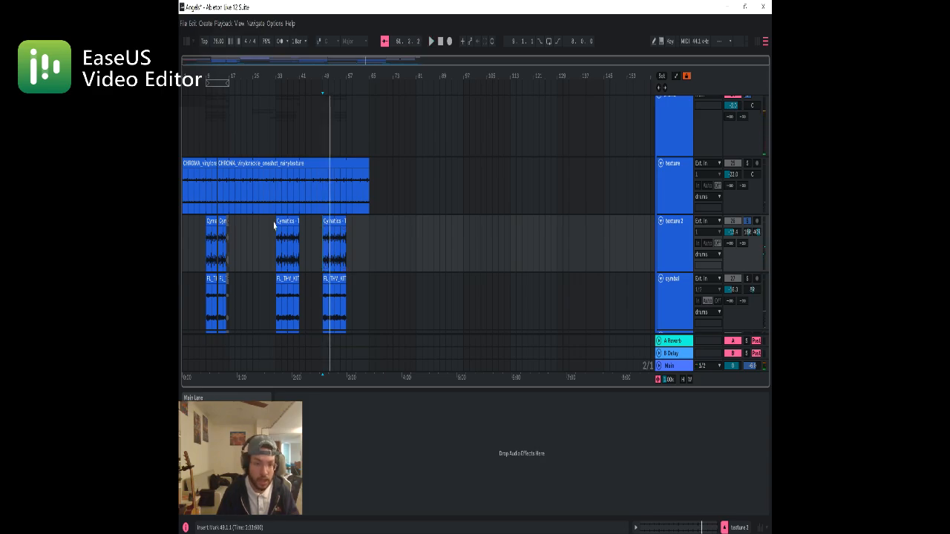
click(207, 248)
key(space)
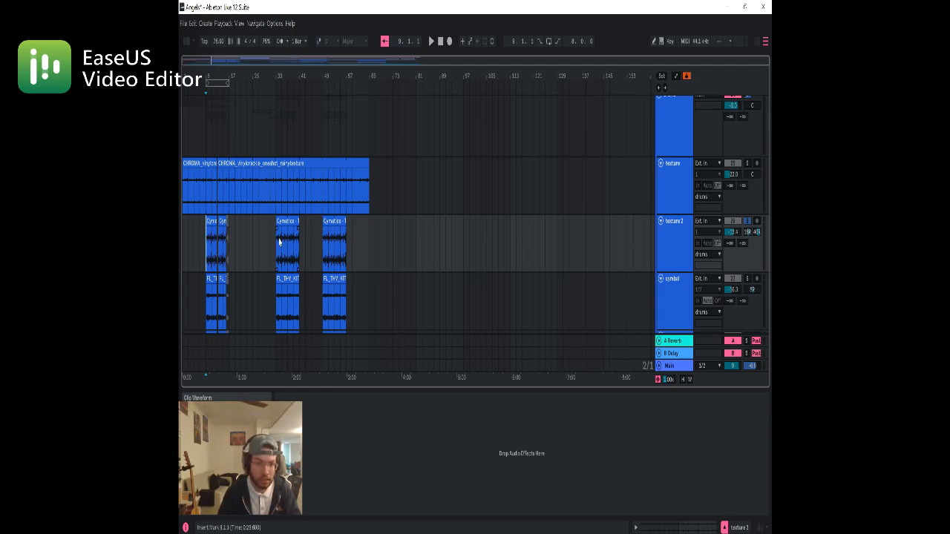
Solo the cymbal track and play it from bar 9
scroll(416, 257, down, 2)
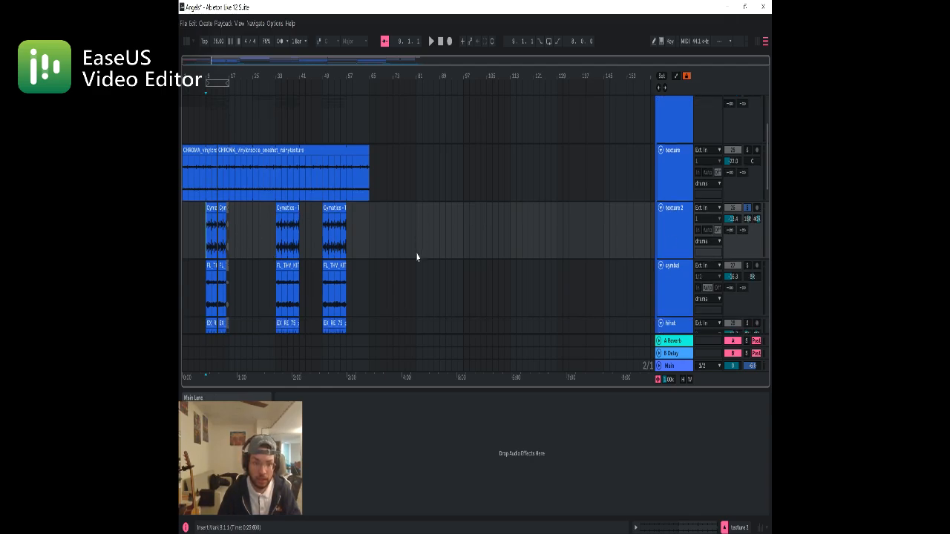
click(207, 276)
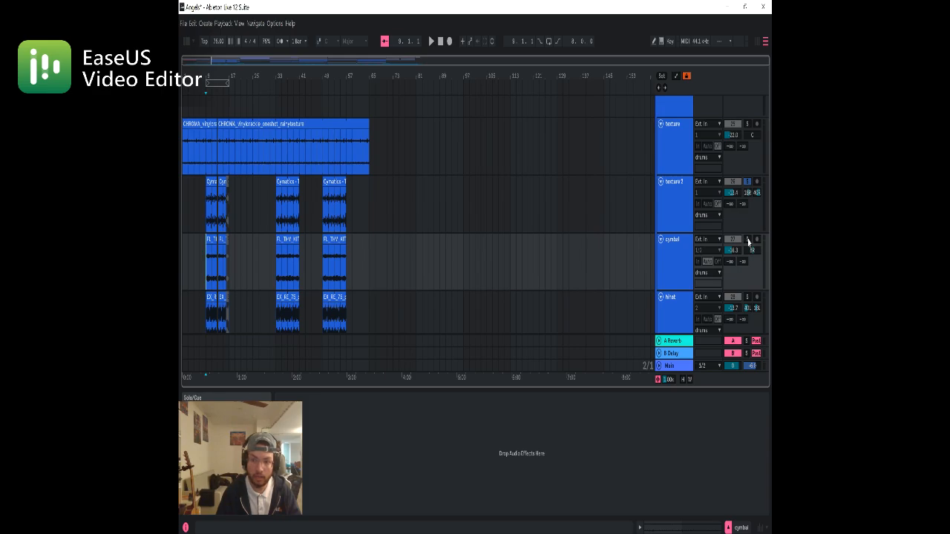
click(747, 240)
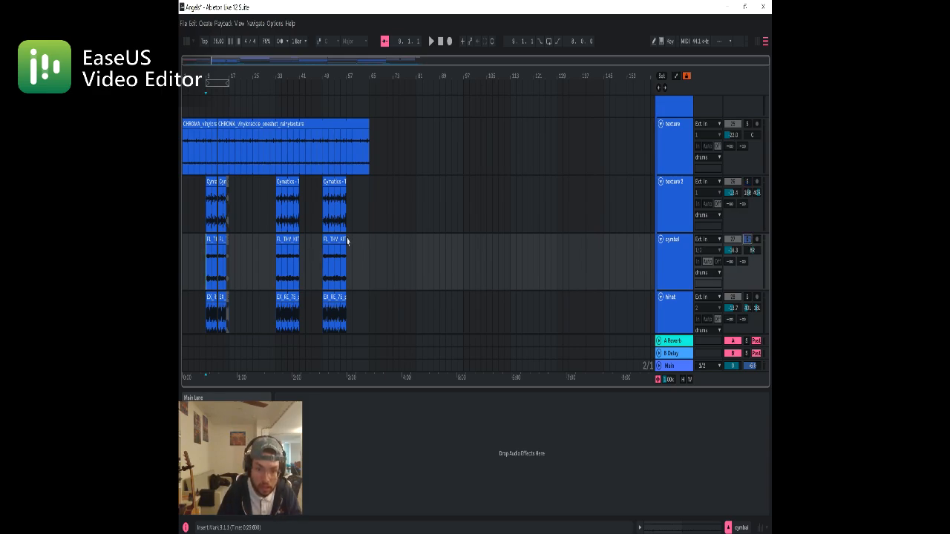
mouse_move(347, 241)
mouse_down()
mouse_move(401, 243)
mouse_move(347, 250)
mouse_up()
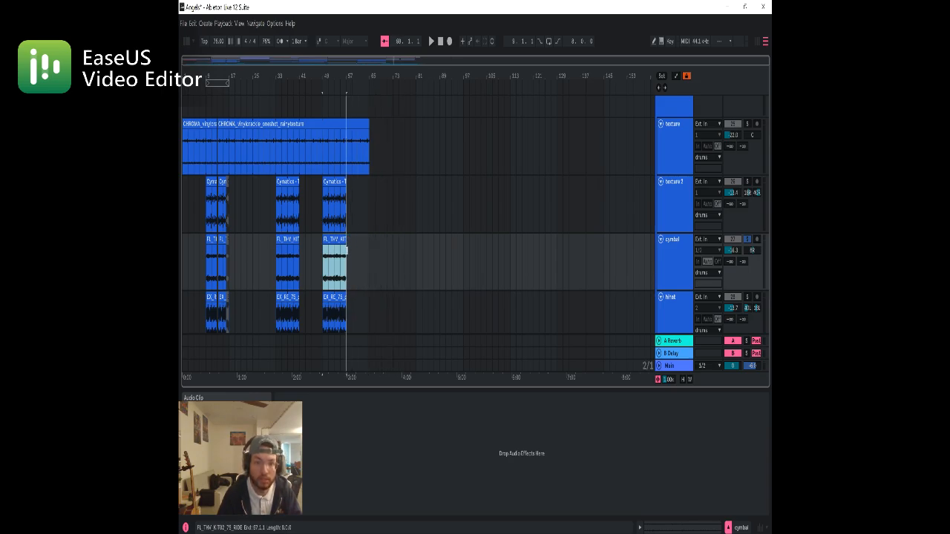
click(206, 272)
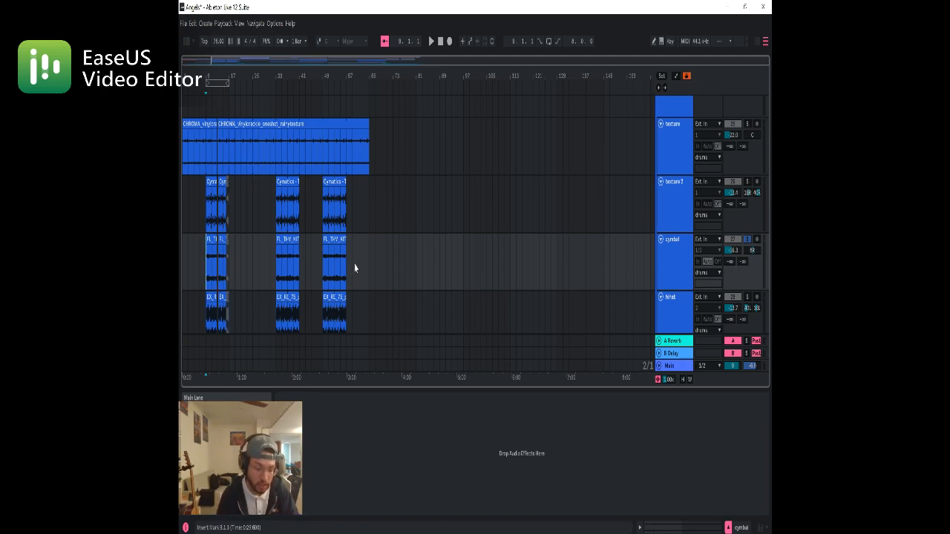
key(space)
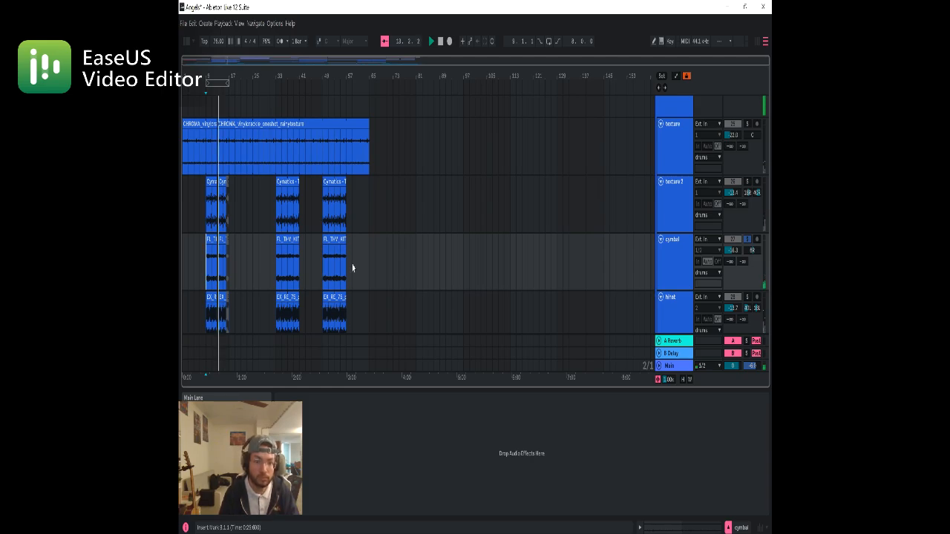
key(space)
Solo the hihat track in the drums group
click(221, 274)
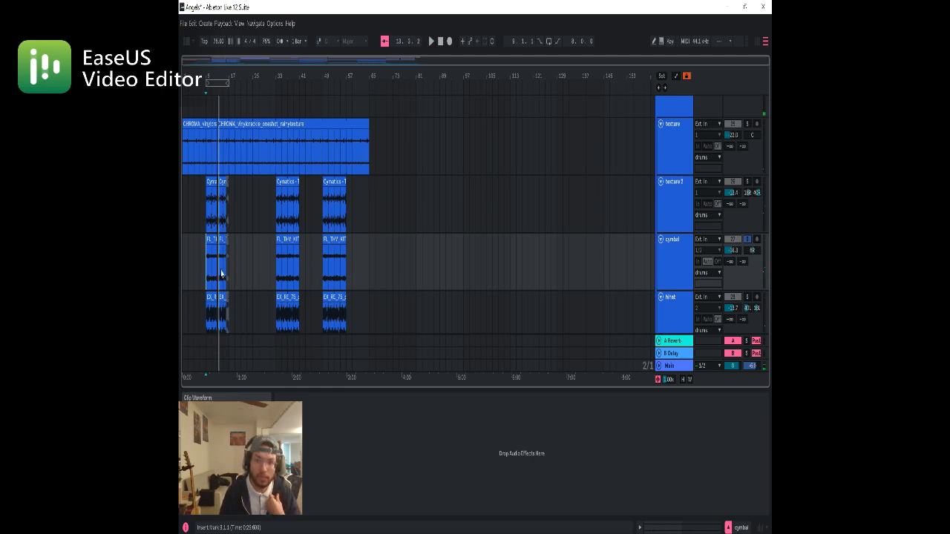
scroll(229, 265, down, 4)
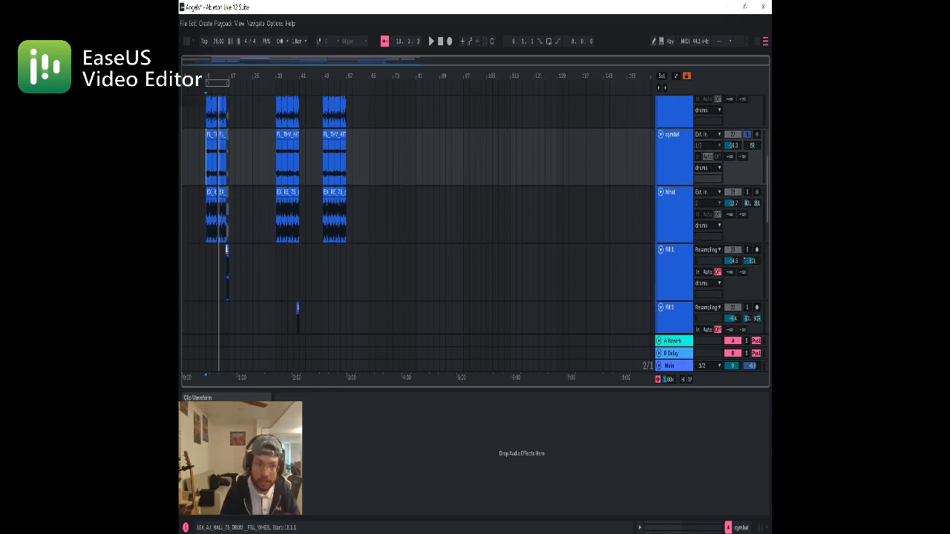
click(222, 227)
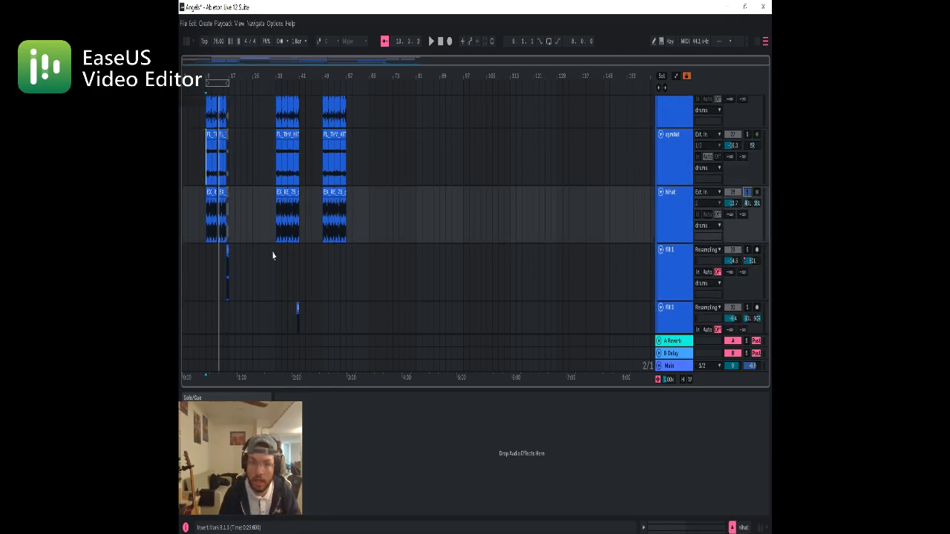
Play the soloed hihat track from bar 9 and bring up its device chain
click(213, 231)
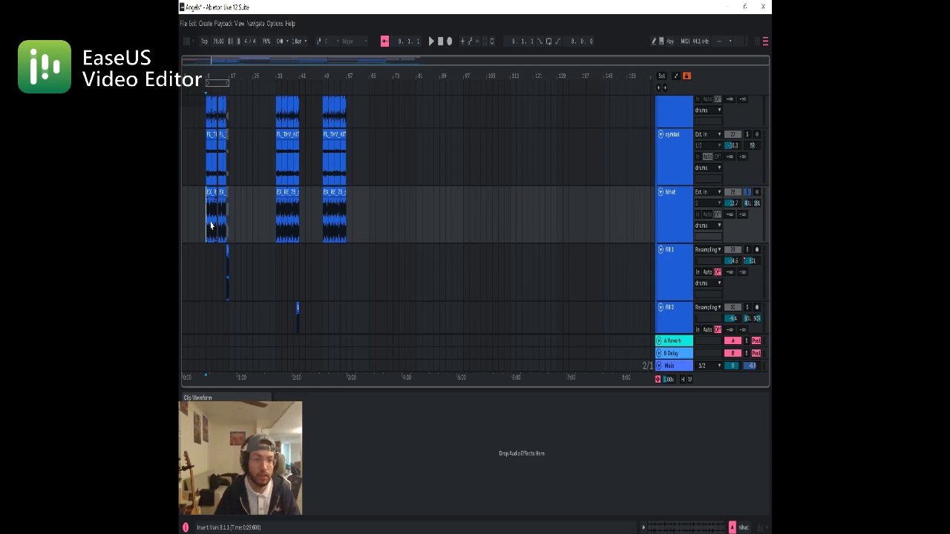
key(space)
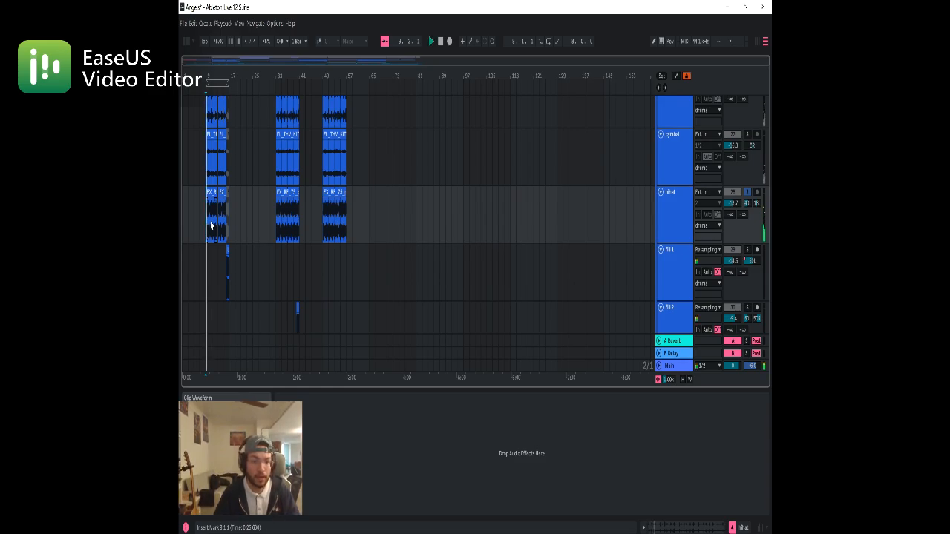
click(681, 229)
double_click(681, 229)
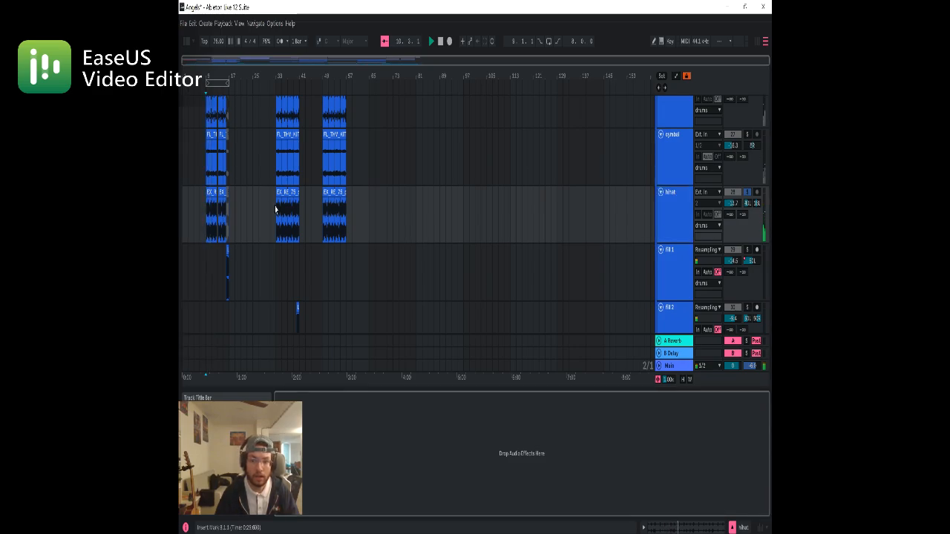
Show the drums group's effect chain while the hihat plays, and stop playback
scroll(678, 164, up, 5)
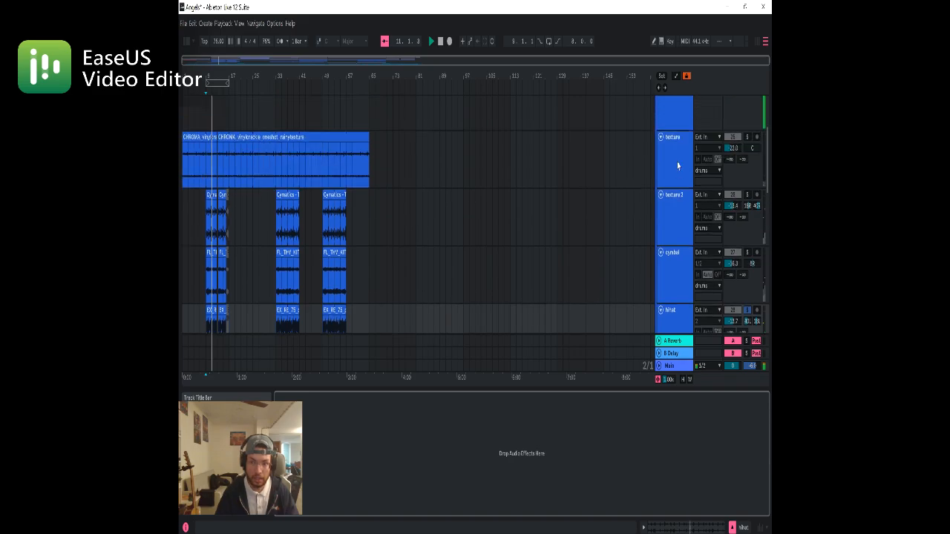
click(675, 126)
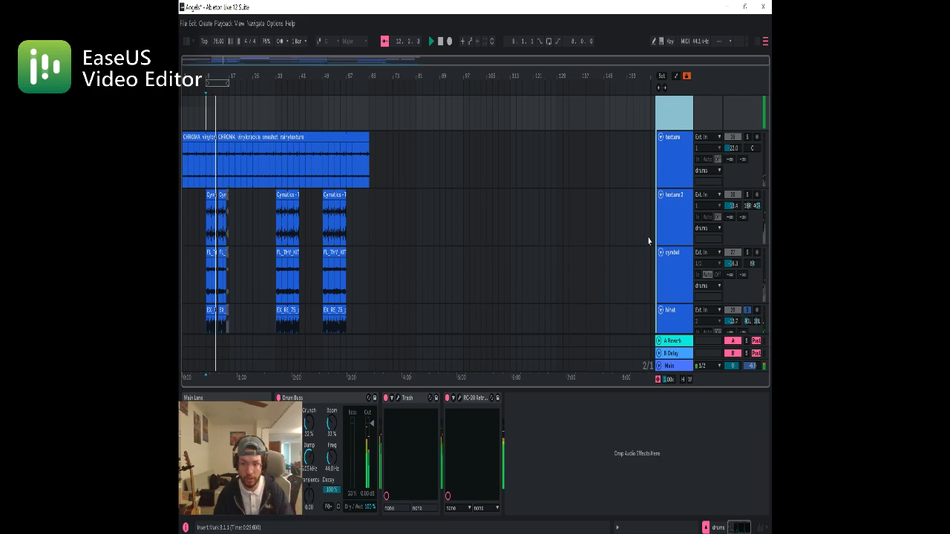
scroll(623, 248, down, 4)
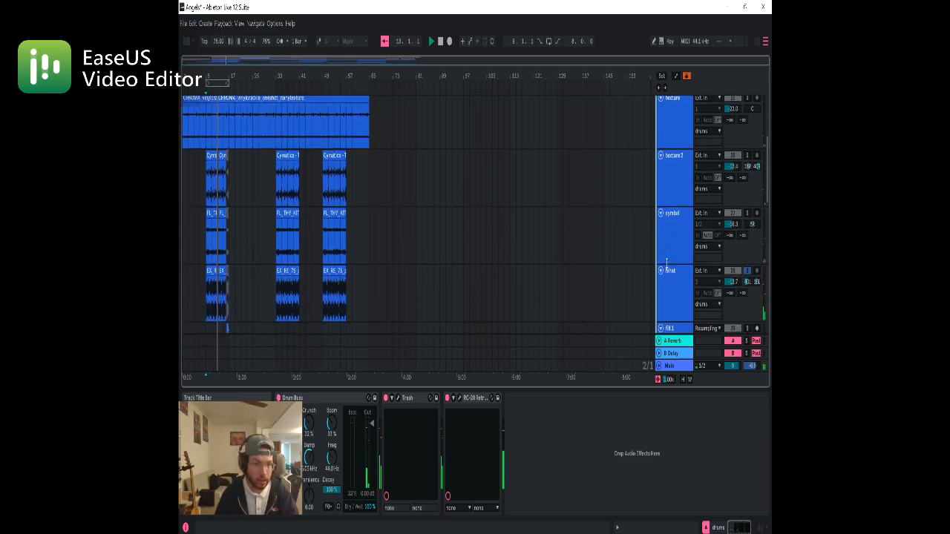
key(space)
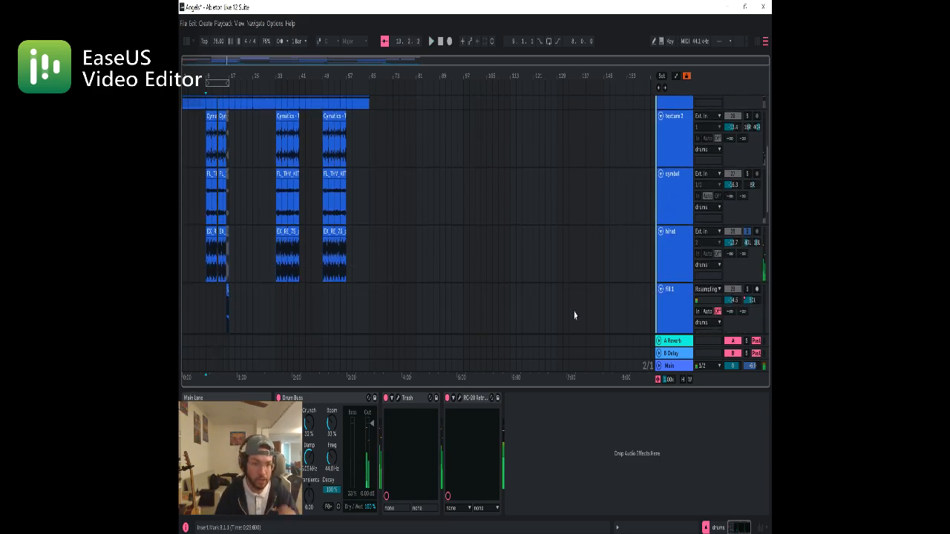
Unsolo the hihat track and play the soloed drums group from bar 9 while following its tracks
click(746, 231)
scroll(406, 235, down, 3)
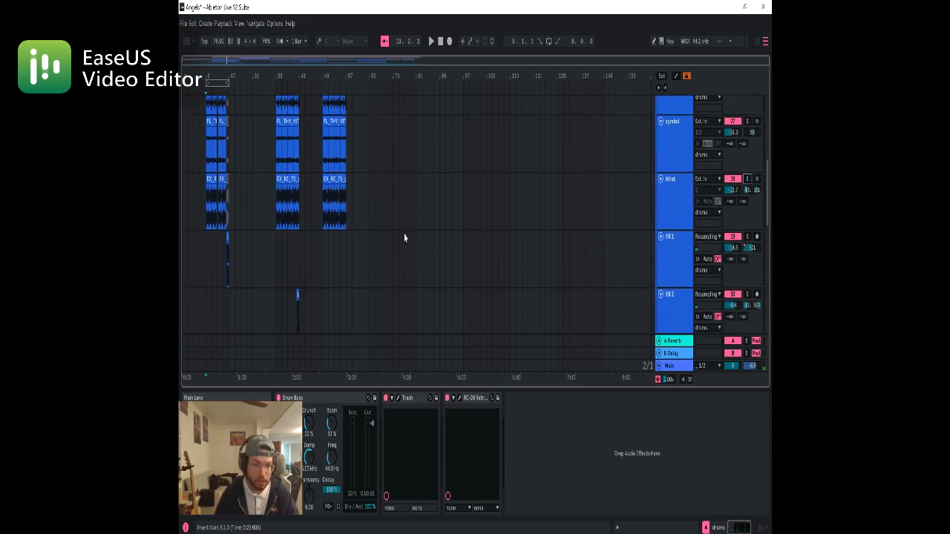
scroll(405, 236, down, 3)
key(space)
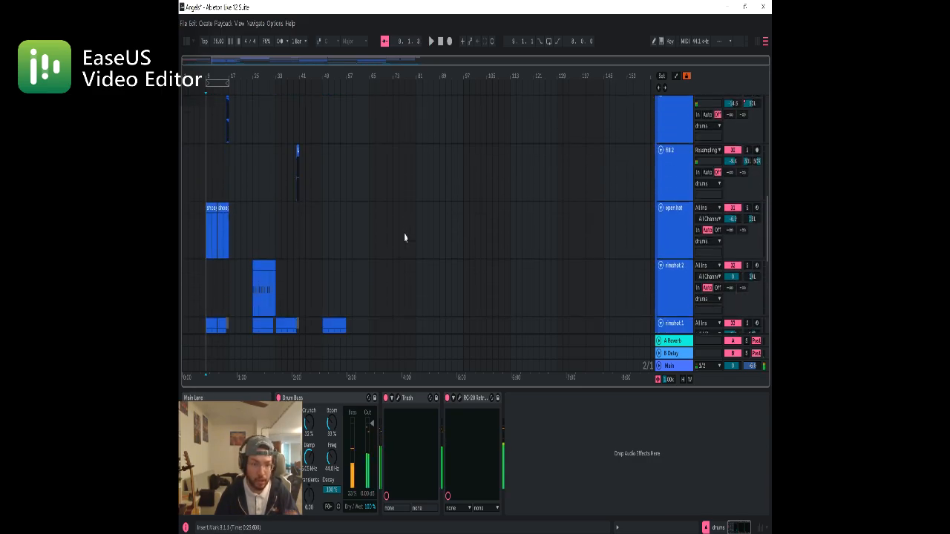
scroll(743, 134, up, 8)
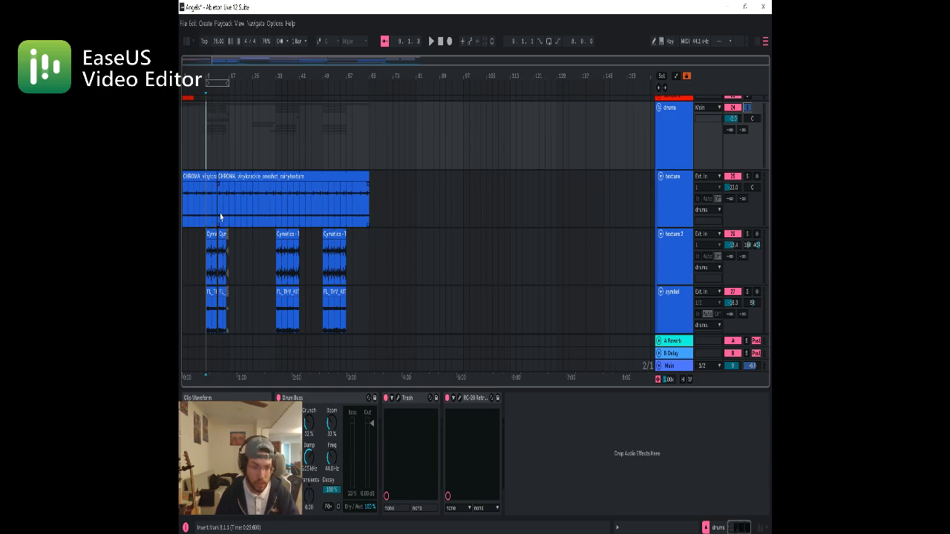
key(space)
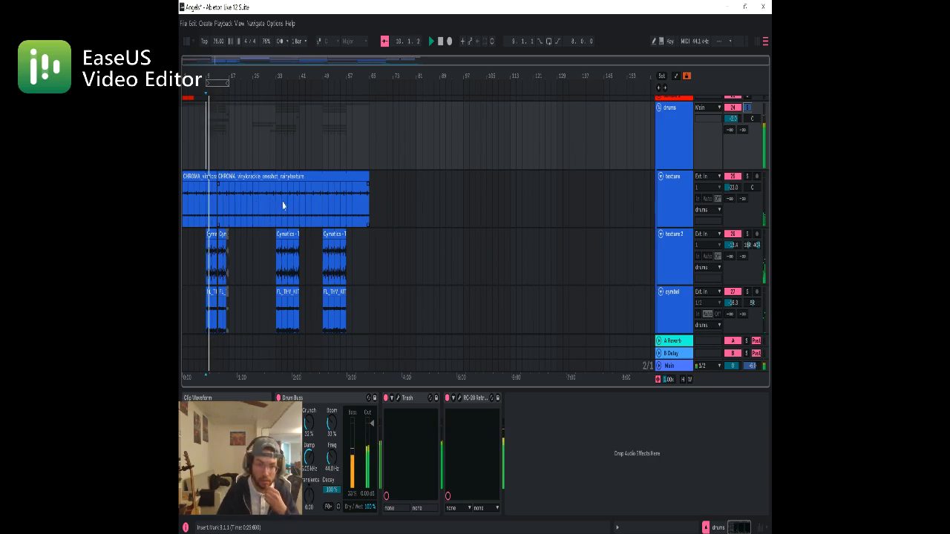
scroll(282, 206, down, 5)
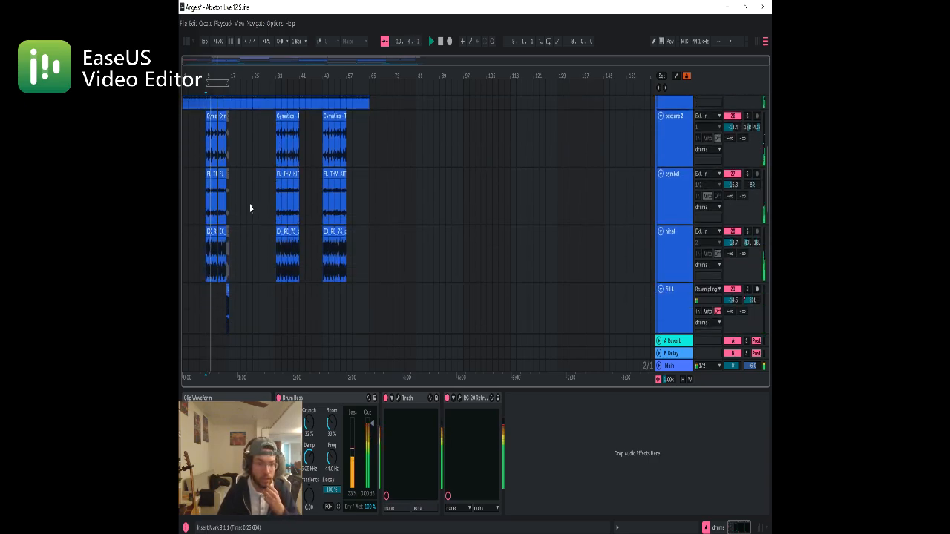
scroll(252, 207, down, 6)
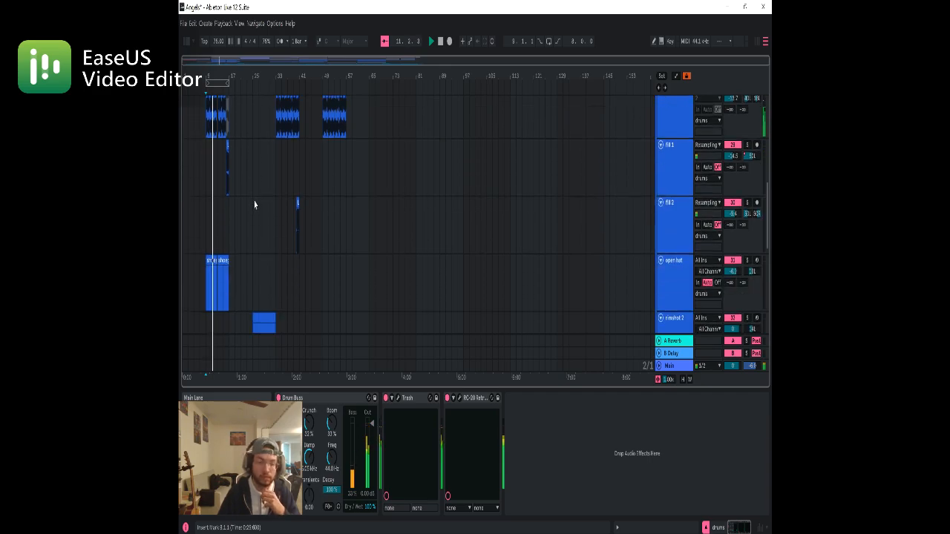
scroll(254, 205, down, 2)
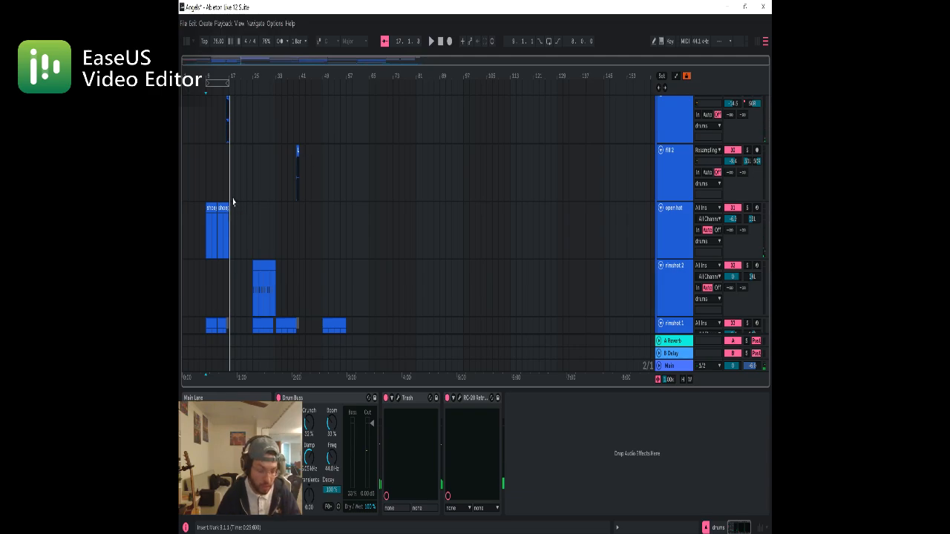
Solo the fill 1 track and play its one-bar clip from bar 16
scroll(228, 138, up, 4)
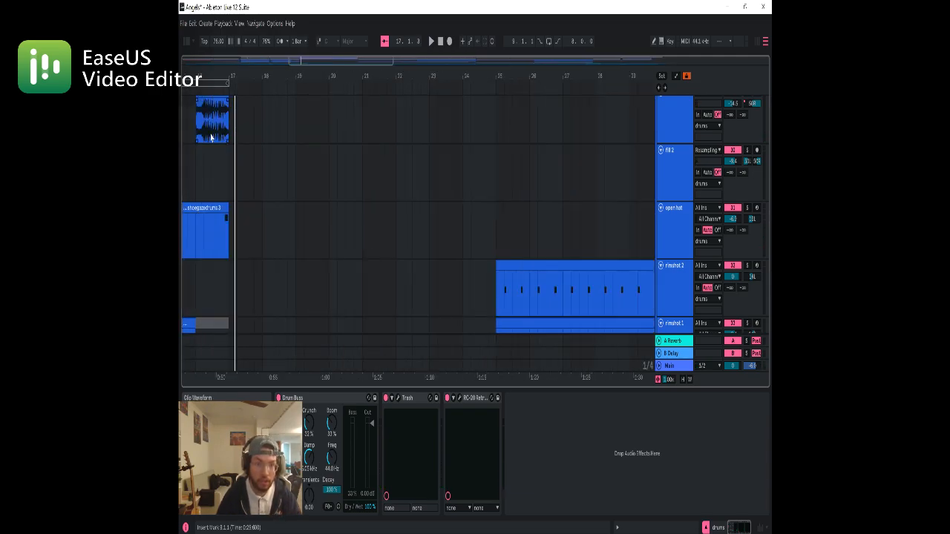
click(195, 132)
scroll(739, 141, up, 1)
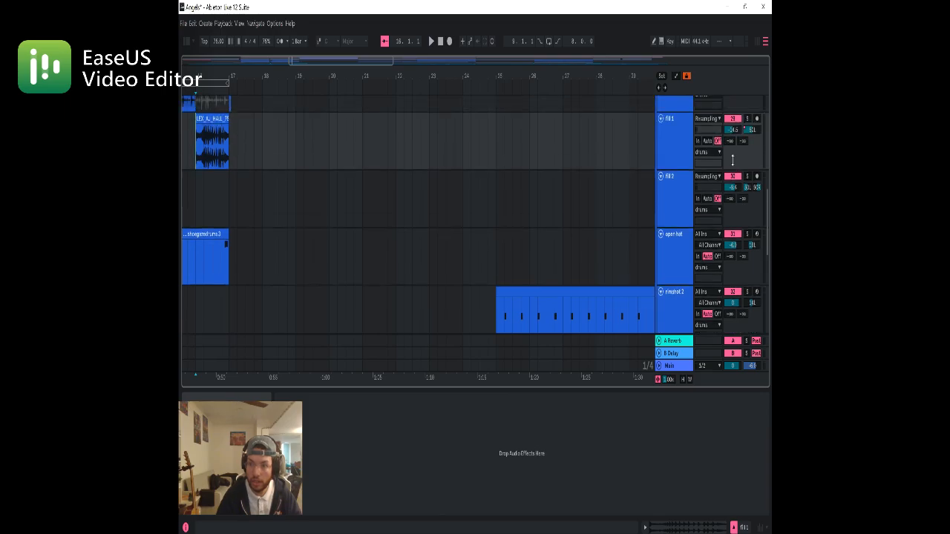
click(749, 118)
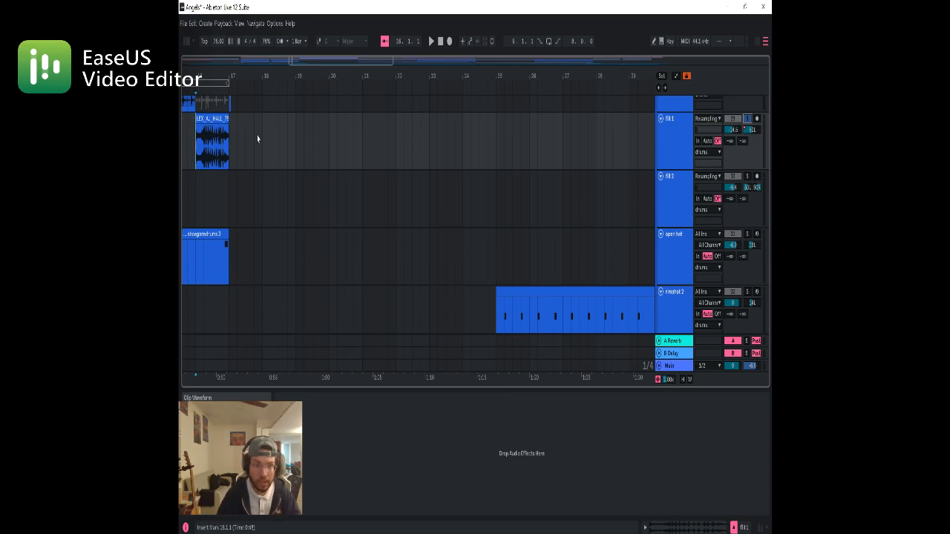
drag(229, 119, 232, 148)
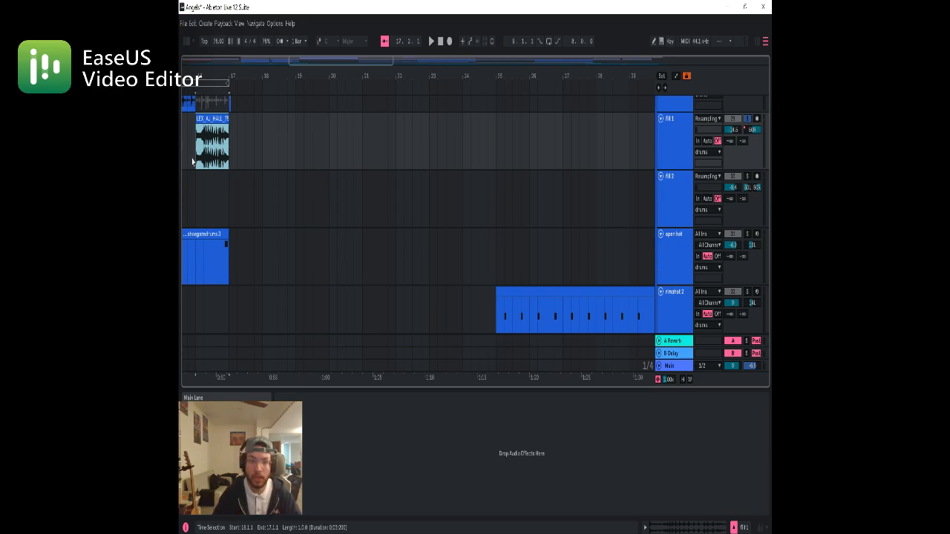
click(259, 107)
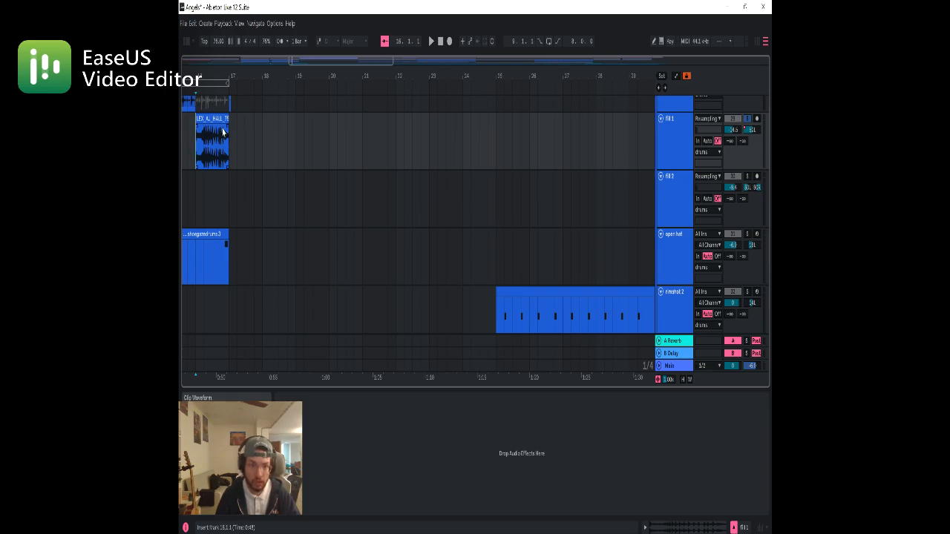
key(space)
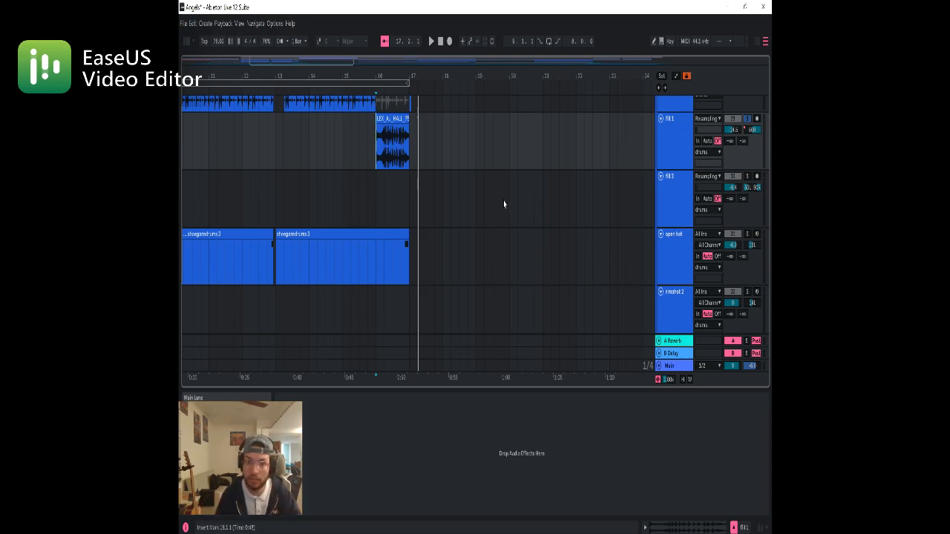
Solo the fill 2 track in place of fill 1 and play its clip from bar 40
scroll(490, 211, up, 3)
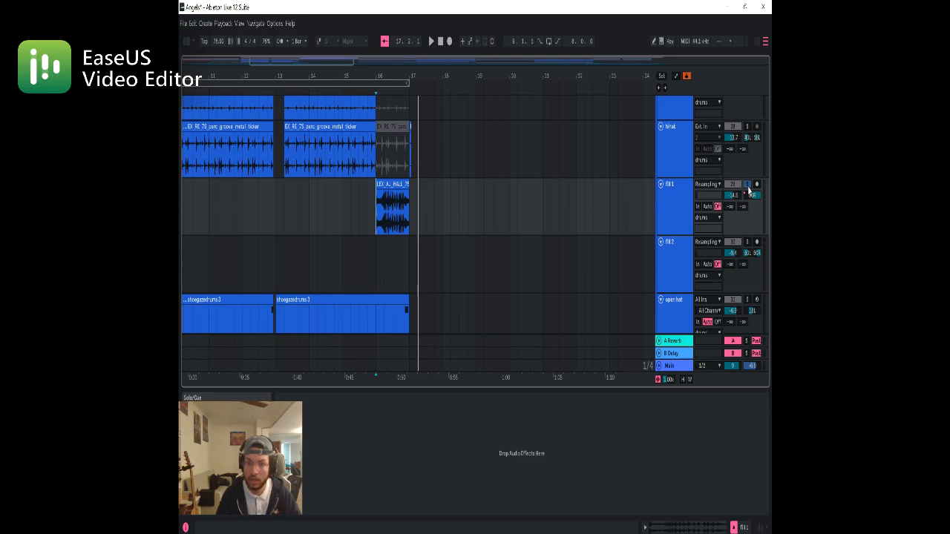
scroll(580, 242, down, 3)
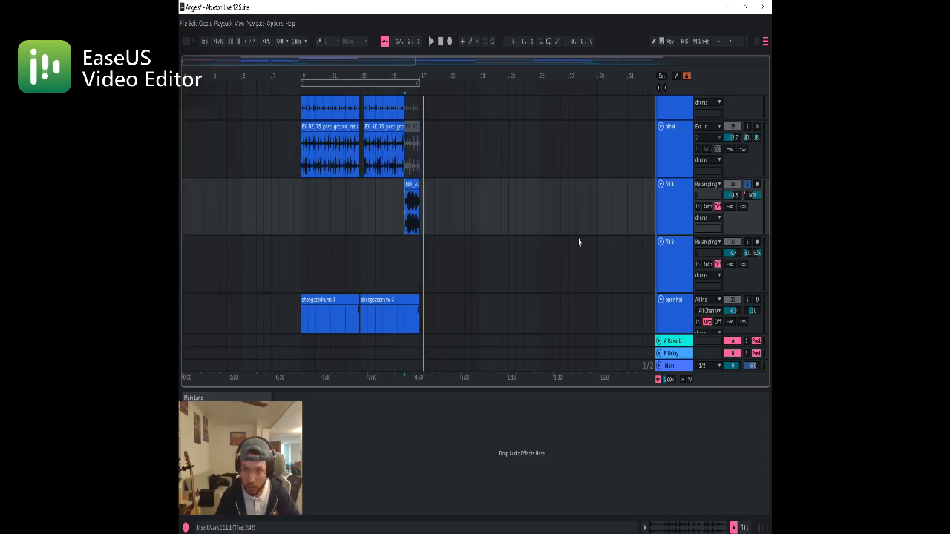
scroll(579, 242, down, 3)
scroll(418, 275, up, 3)
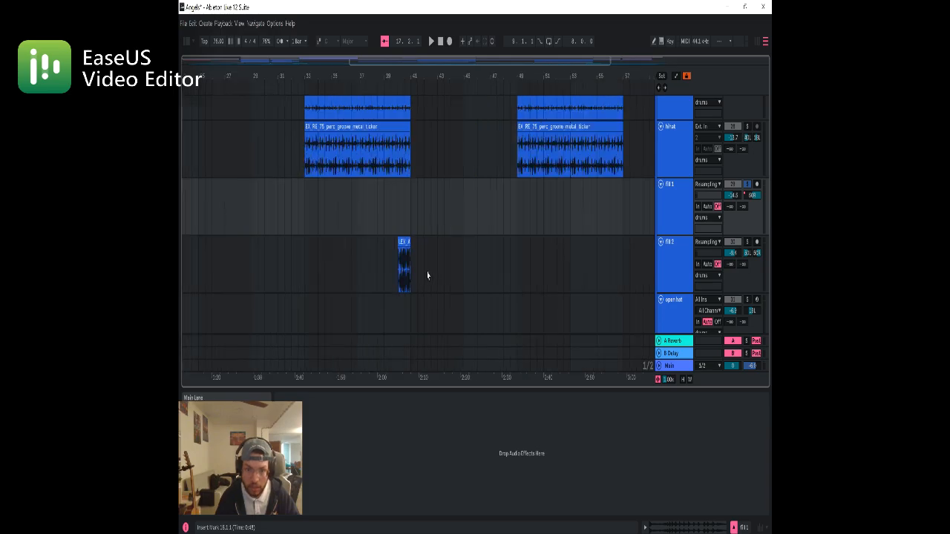
scroll(428, 275, up, 3)
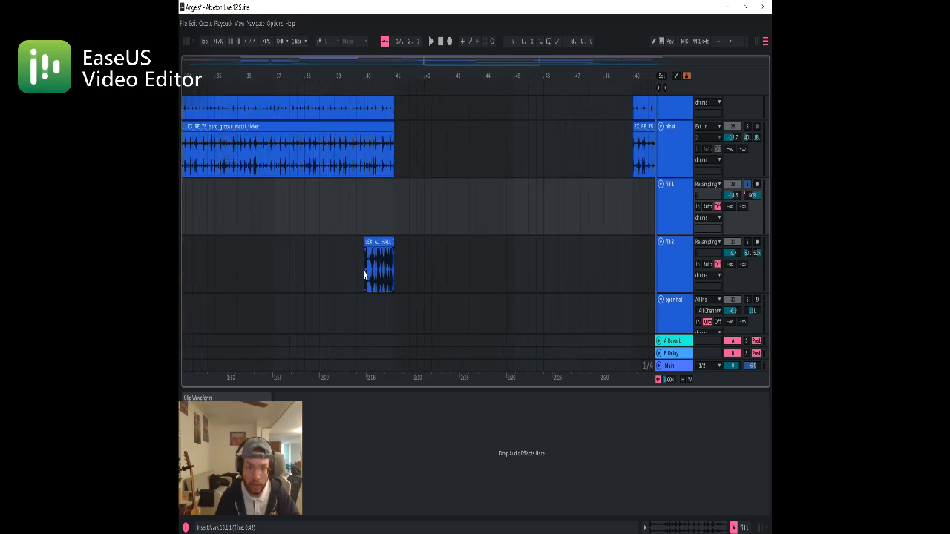
click(364, 275)
click(747, 243)
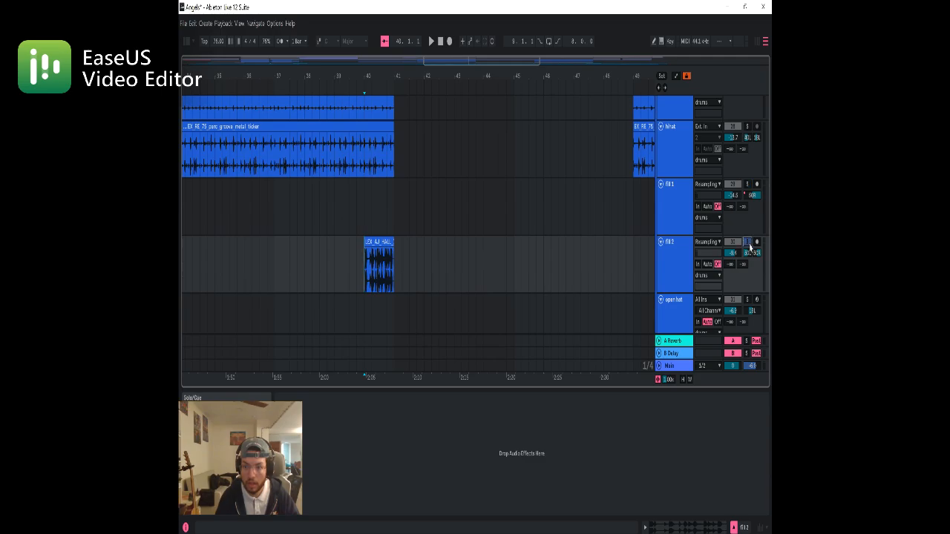
key(space)
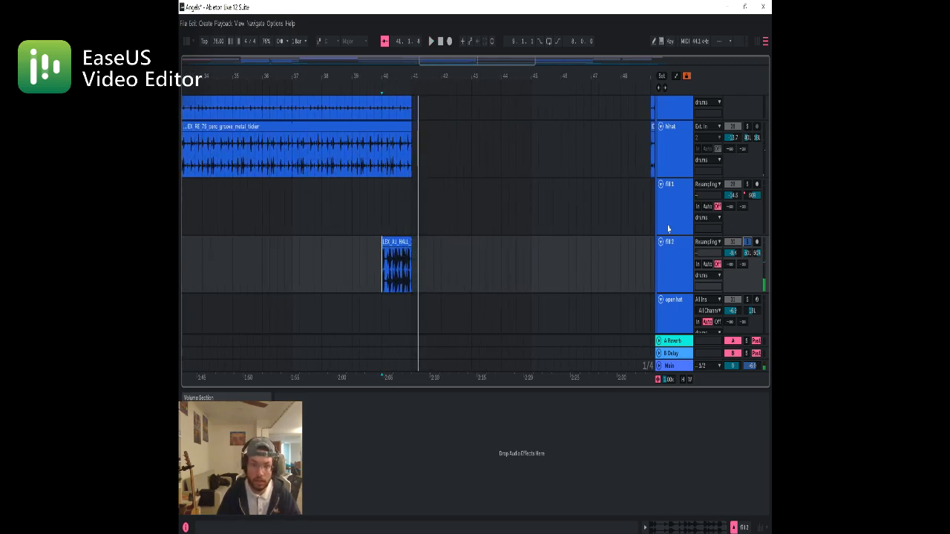
click(405, 245)
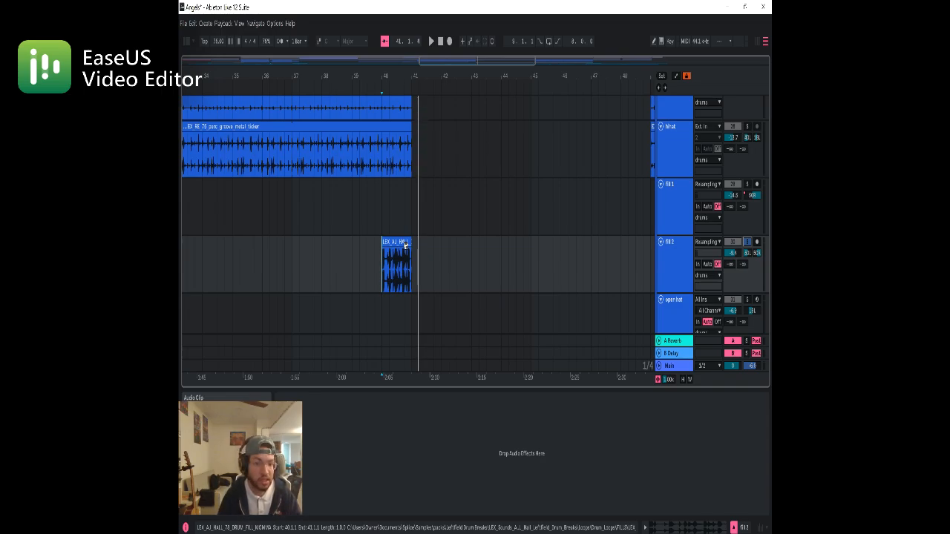
click(423, 176)
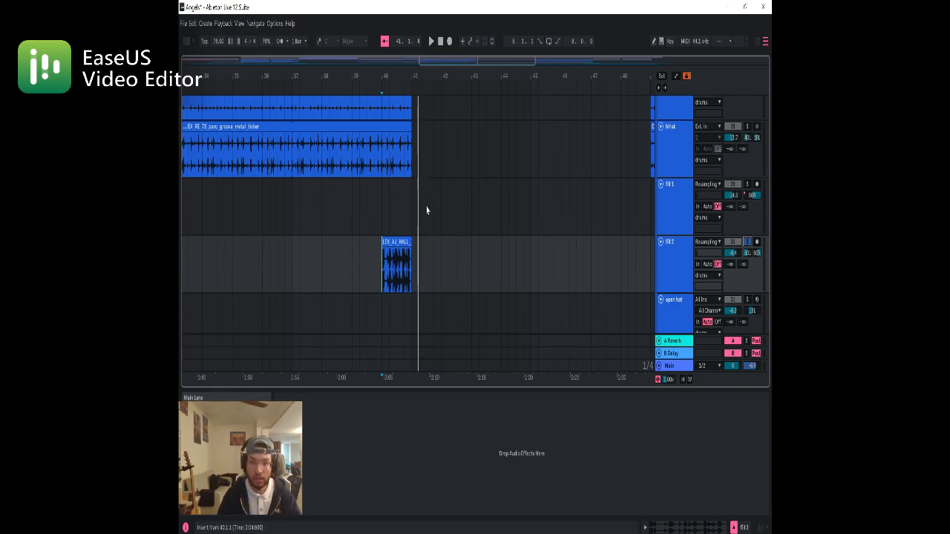
Set the snare 2 track's insert marker at bar 9 and examine its drum rack and the rimshot, snare and kick patterns
scroll(426, 212, down, 3)
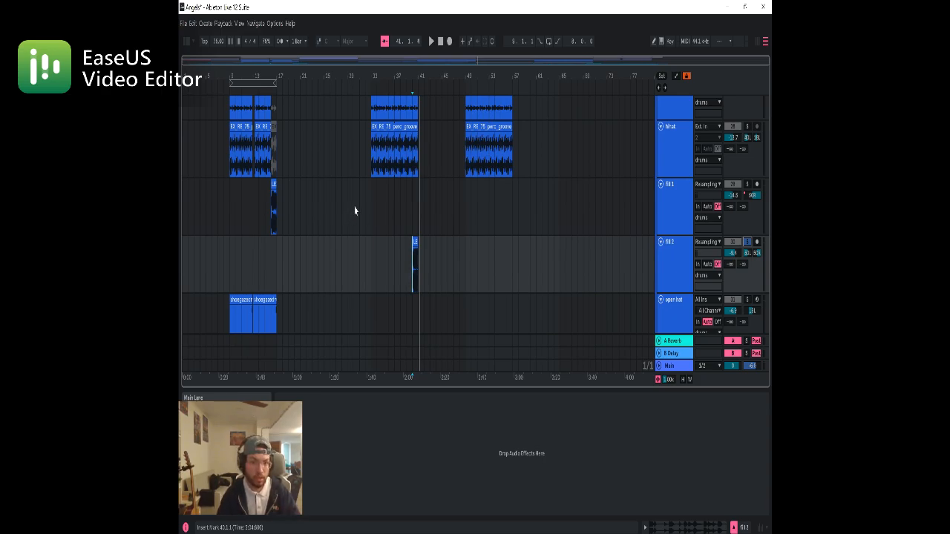
scroll(361, 215, down, 1)
scroll(362, 216, down, 1)
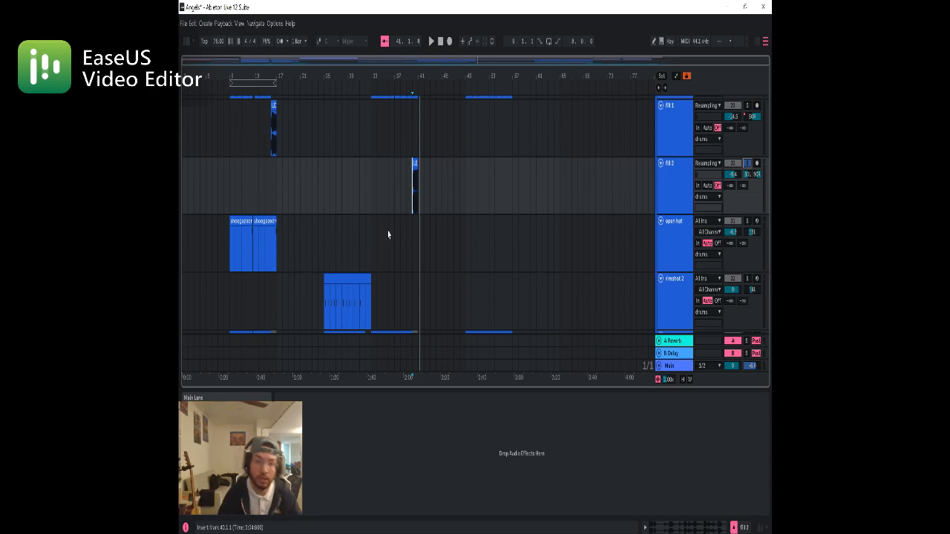
scroll(375, 230, down, 2)
scroll(366, 224, down, 1)
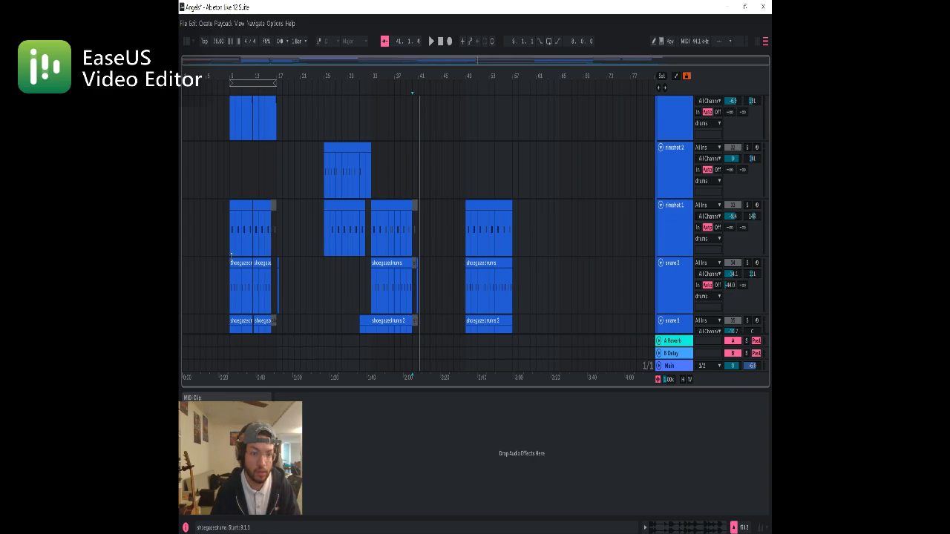
click(230, 278)
scroll(297, 254, down, 3)
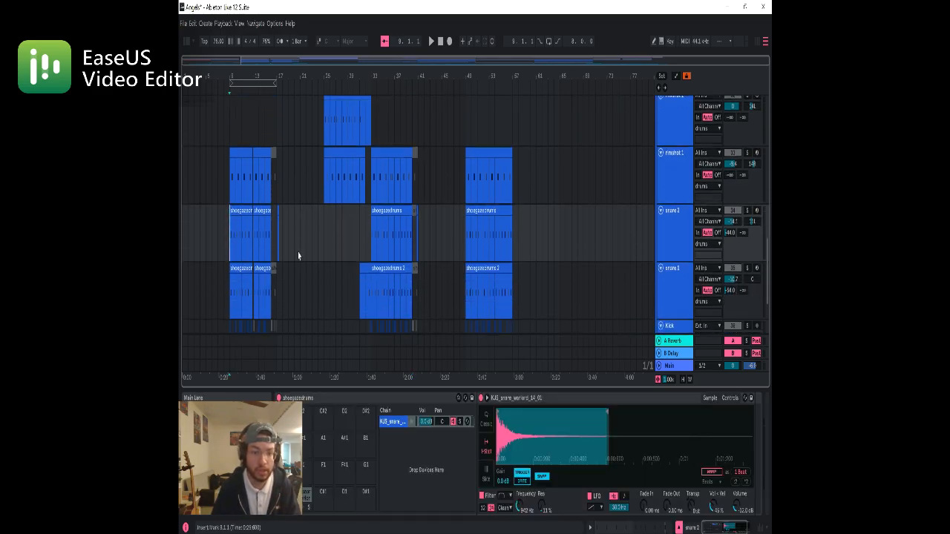
scroll(297, 255, down, 2)
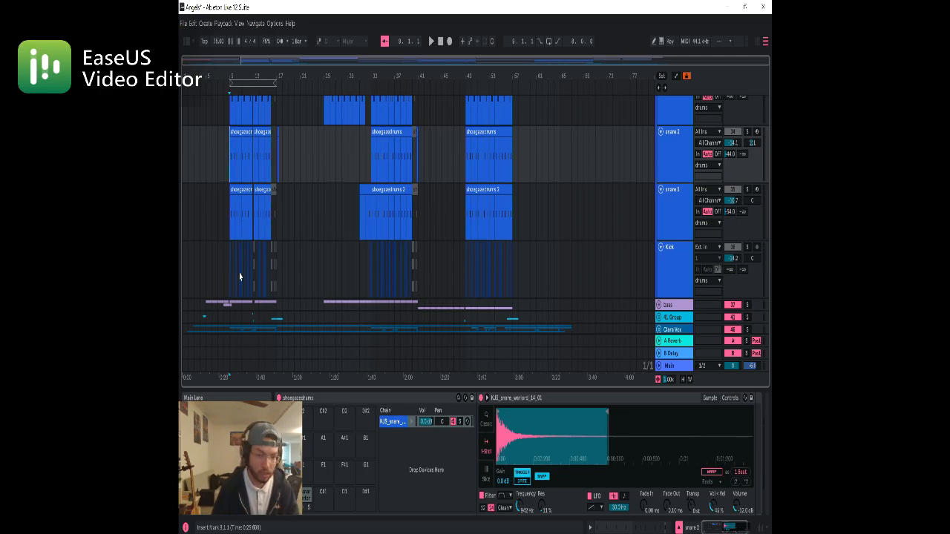
scroll(238, 260, up, 4)
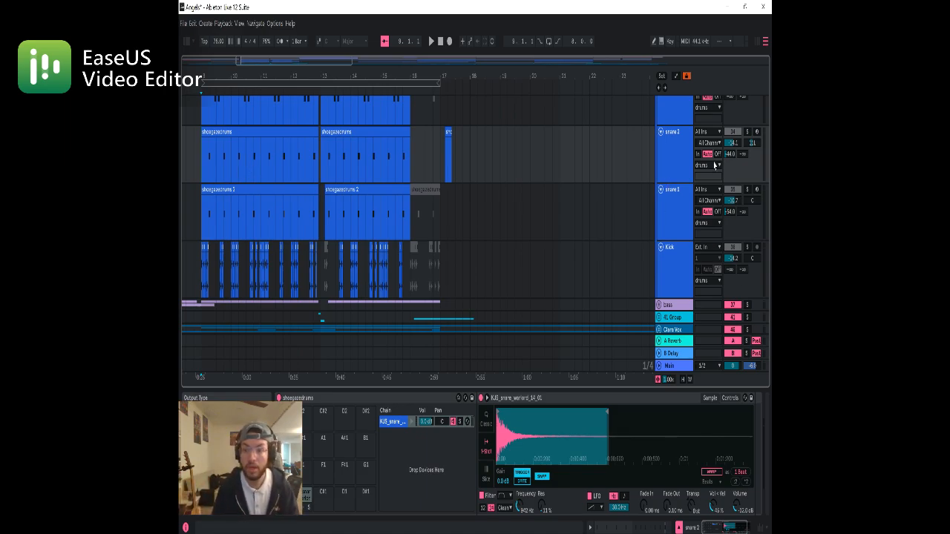
scroll(714, 165, up, 2)
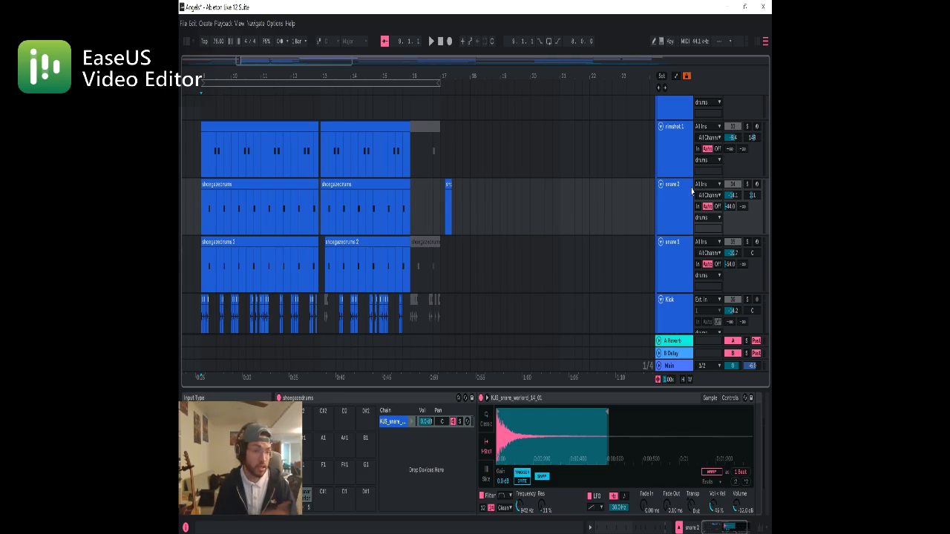
Solo the Kick track and play it from bar 9 while following its clips up to bar 13
scroll(692, 192, up, 4)
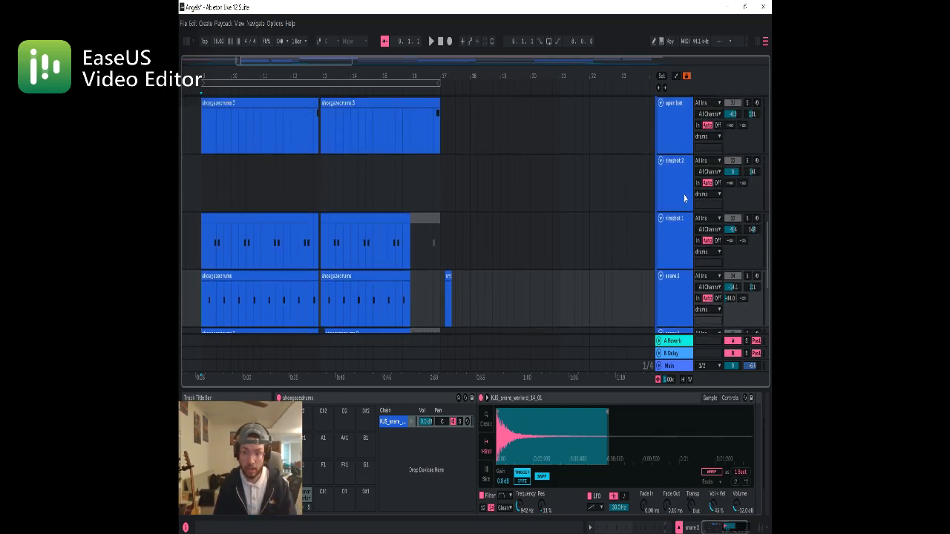
scroll(685, 198, up, 1)
scroll(686, 195, down, 5)
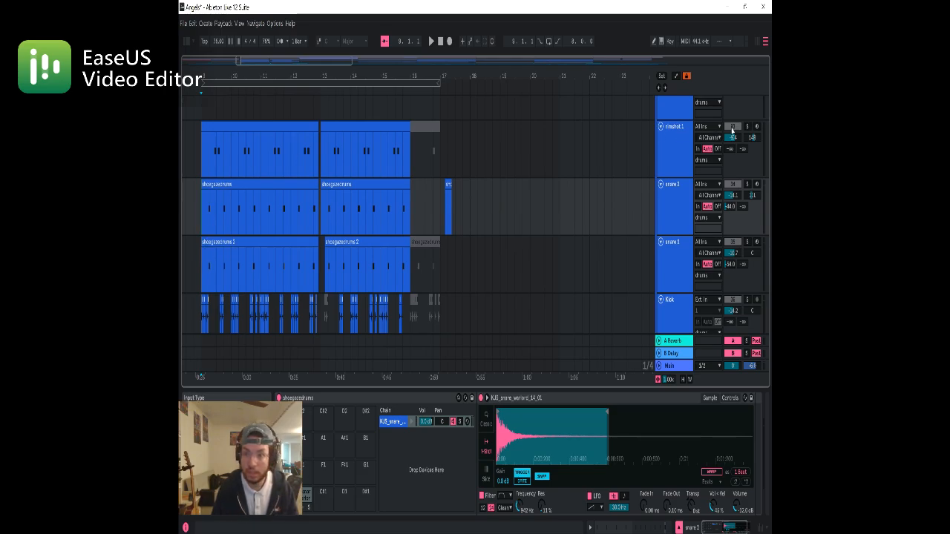
click(747, 299)
scroll(297, 288, down, 1)
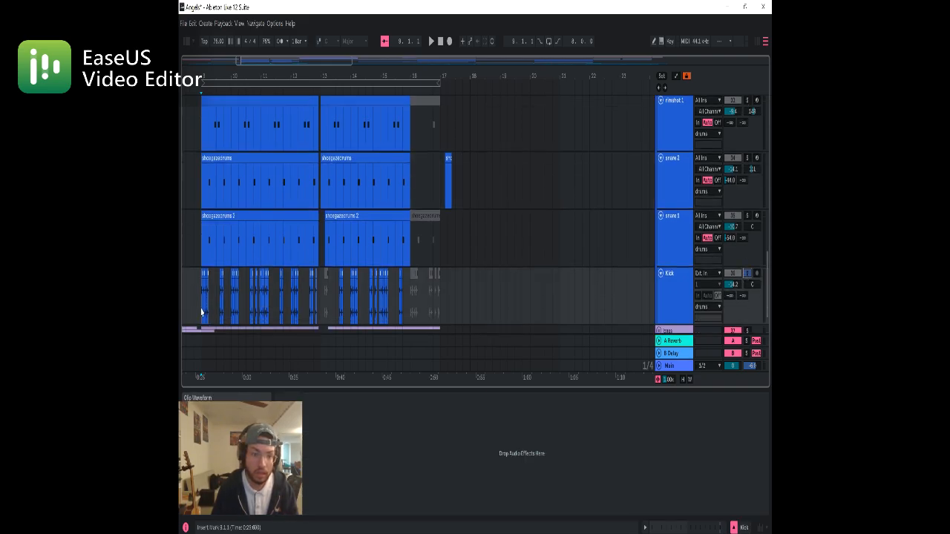
key(space)
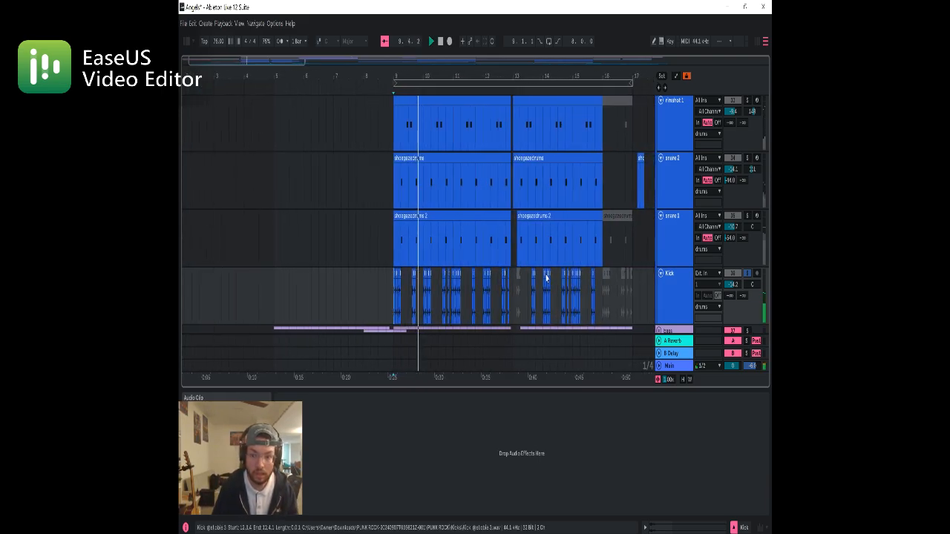
scroll(444, 297, up, 5)
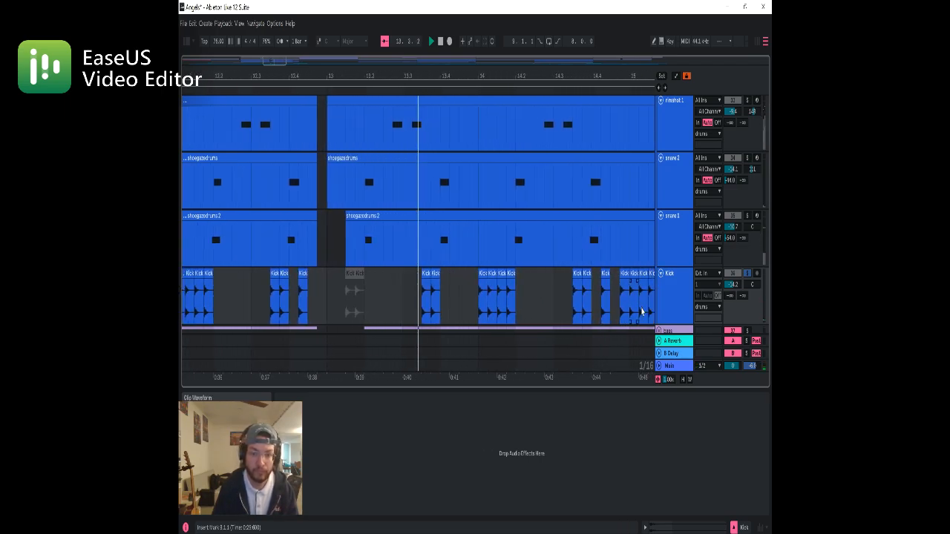
key(space)
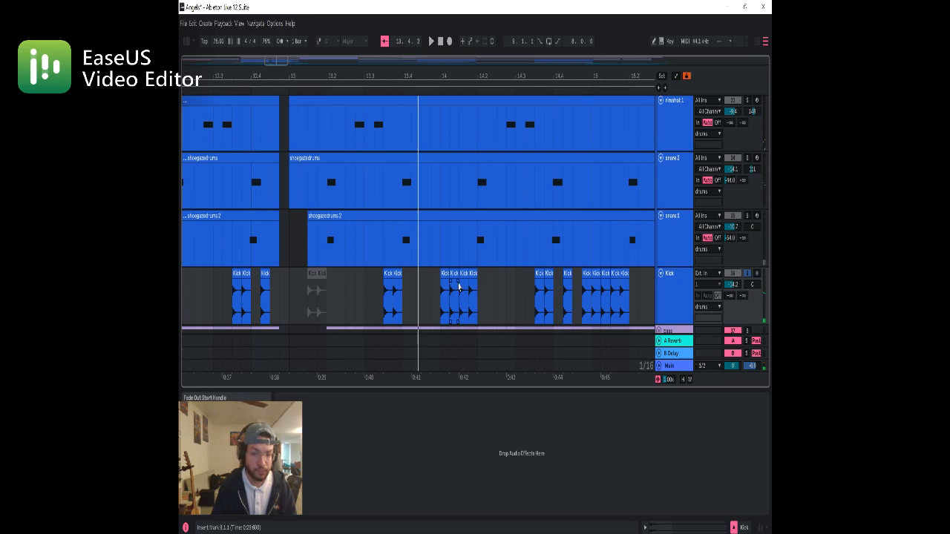
Solo the snare 1 track in place of the kick and play its pattern from 9.2.1
scroll(457, 288, down, 3)
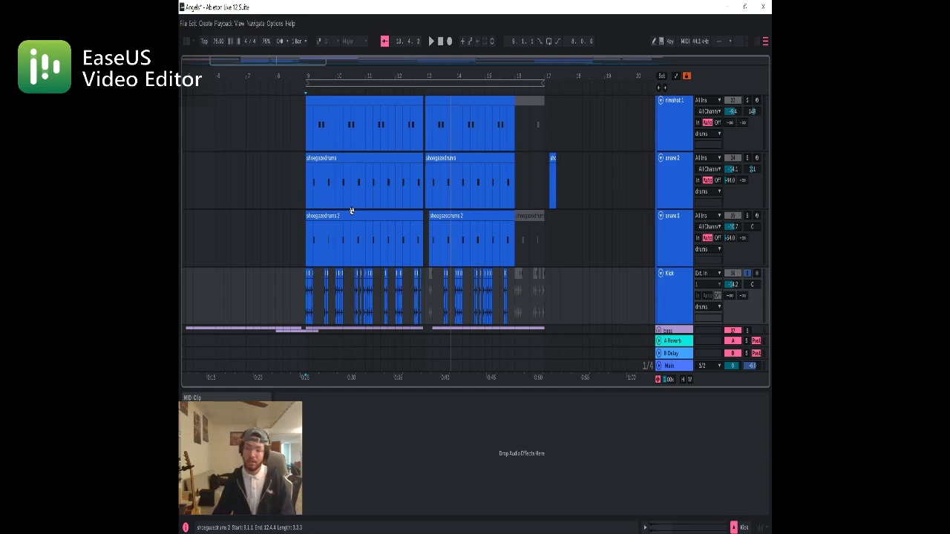
click(306, 260)
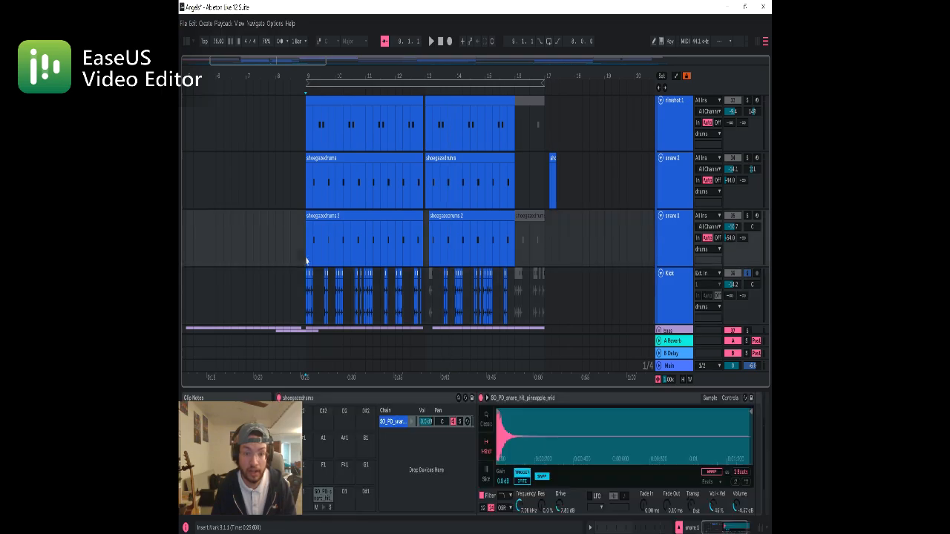
click(747, 215)
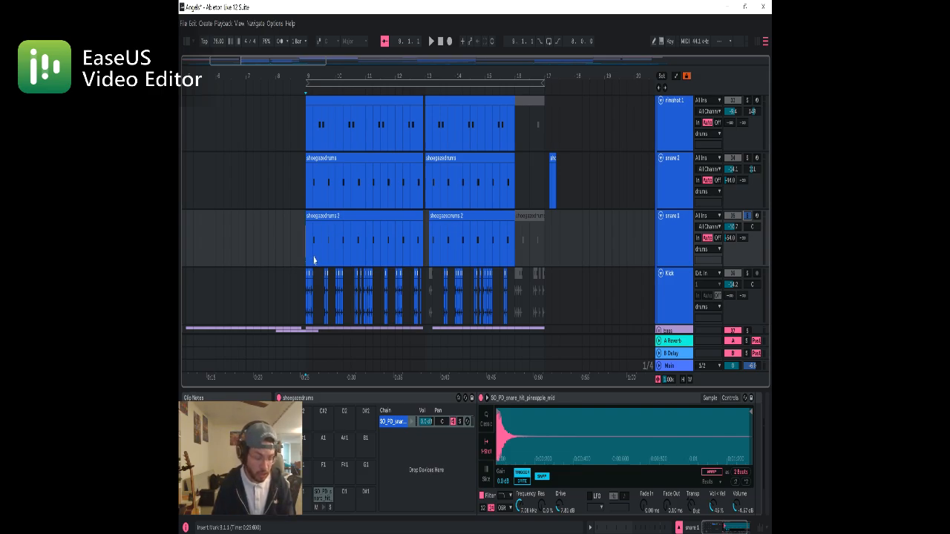
scroll(313, 260, up, 4)
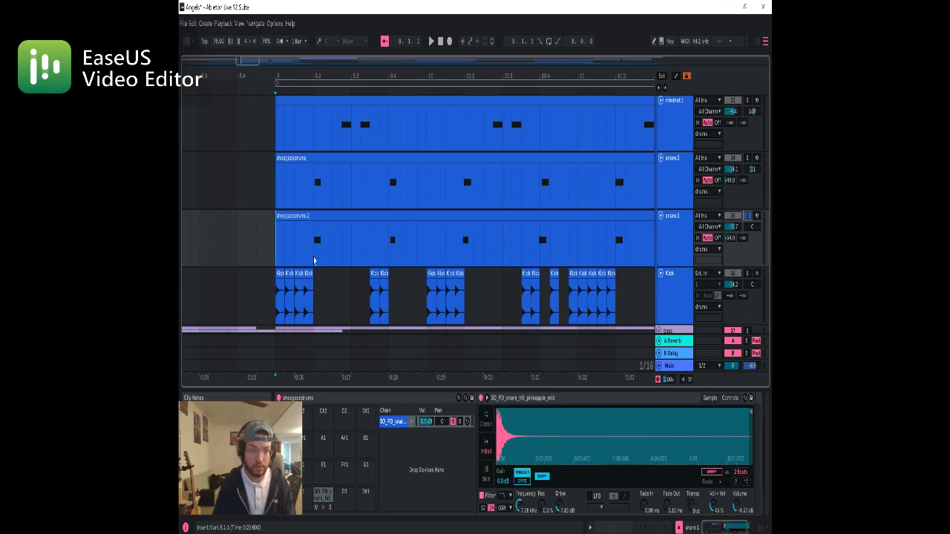
click(313, 261)
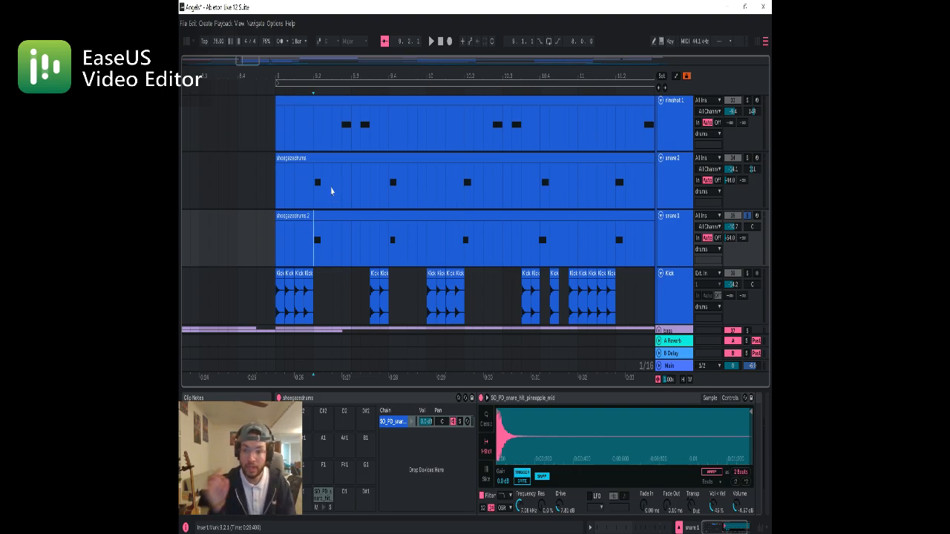
key(space)
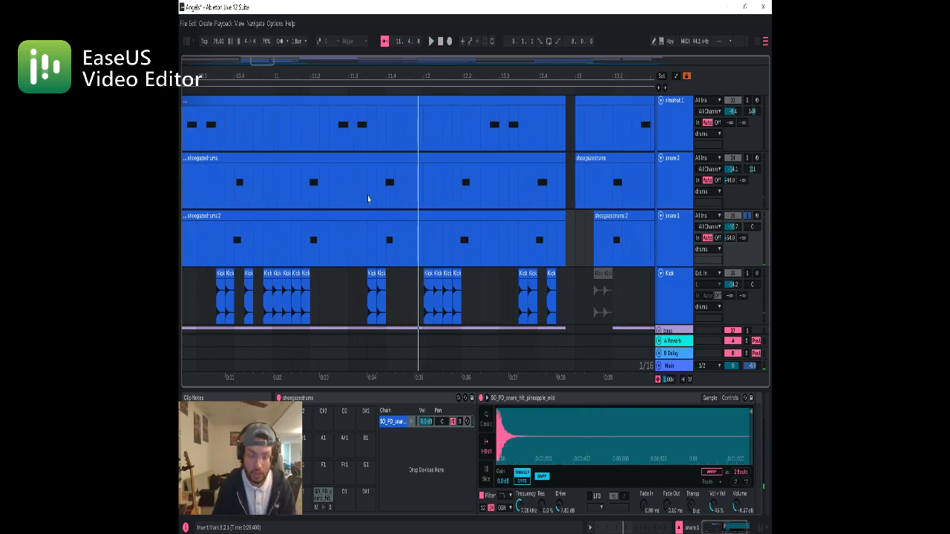
Solo the snare 2 track in place of snare 1 and play its pattern from 9.2.1
ctrl+scroll(350, 205, down, 5)
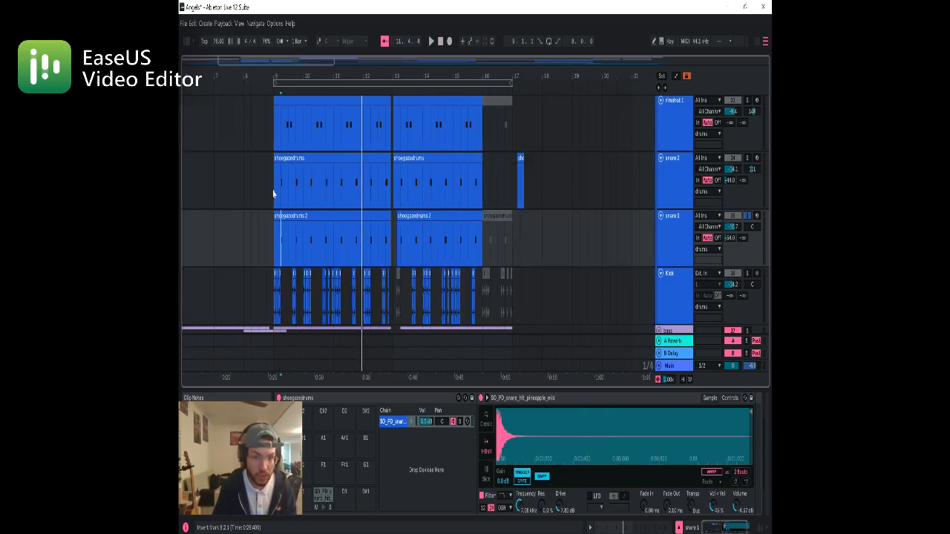
click(279, 197)
scroll(280, 199, up, 5)
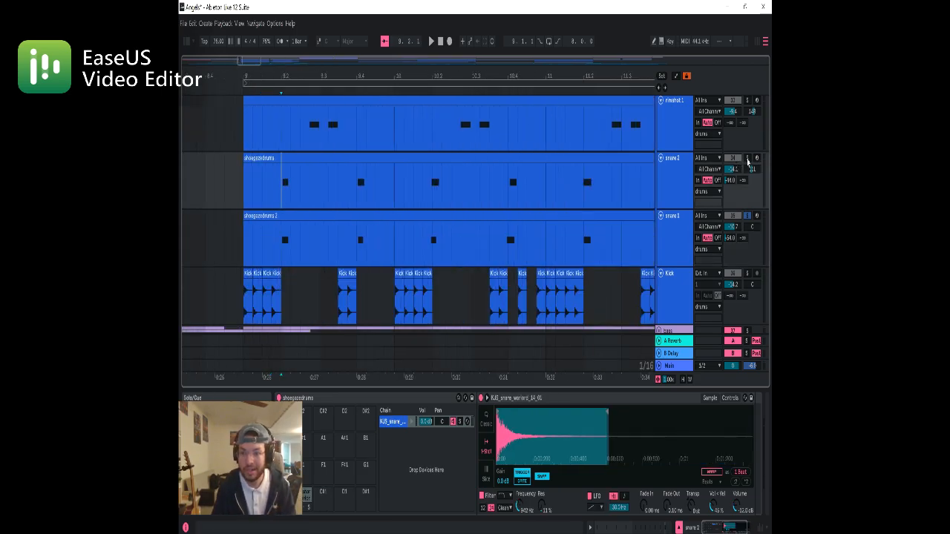
click(747, 159)
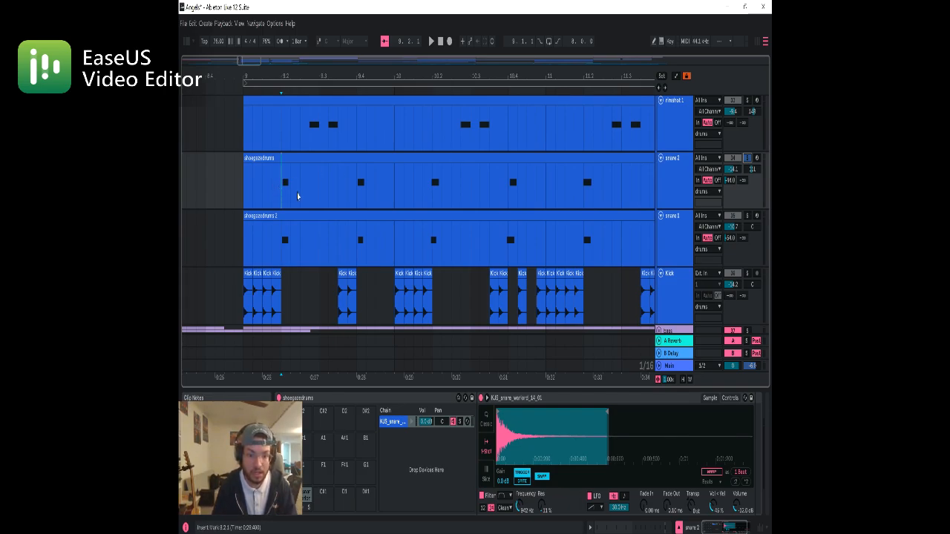
key(space)
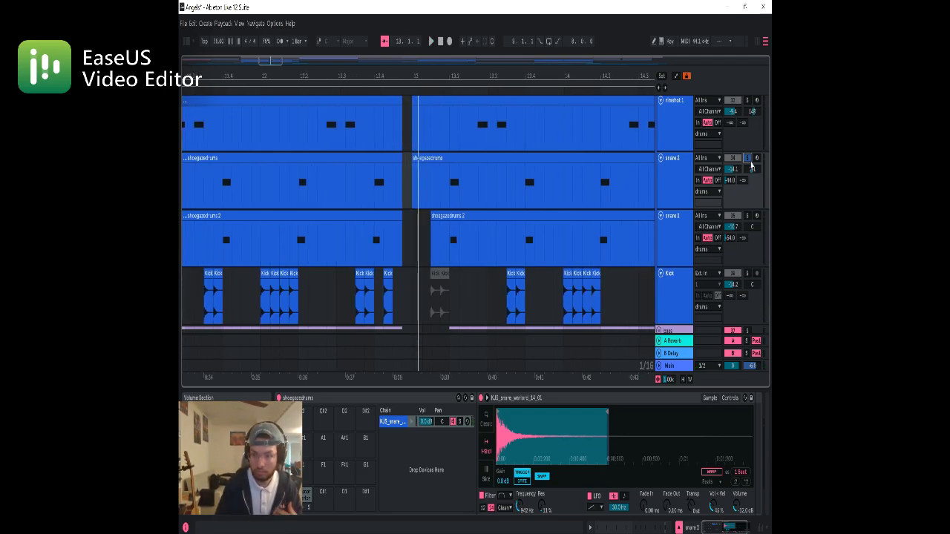
Unsolo the snare 2 track and examine how the notes of both snare tracks line up around bars 9 and 10
click(748, 158)
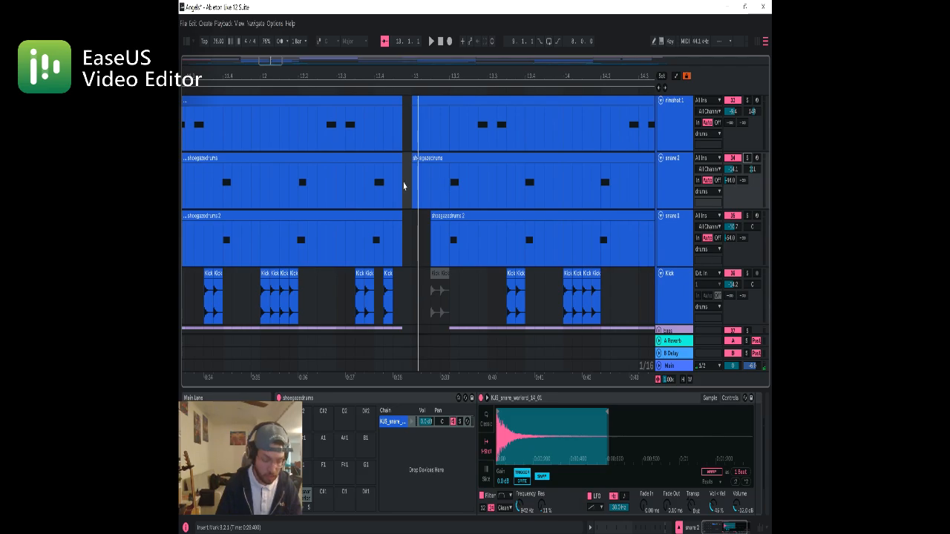
scroll(380, 170, down, 5)
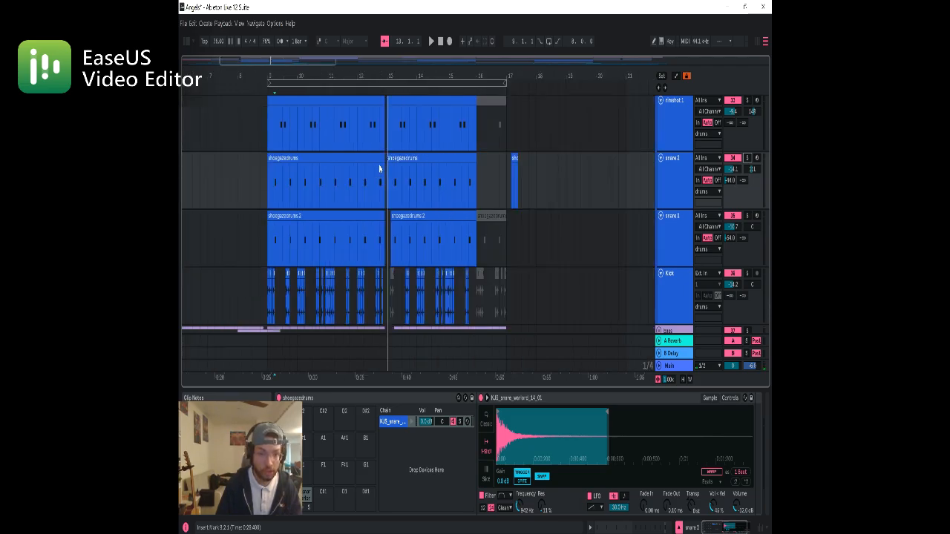
scroll(272, 138, up, 5)
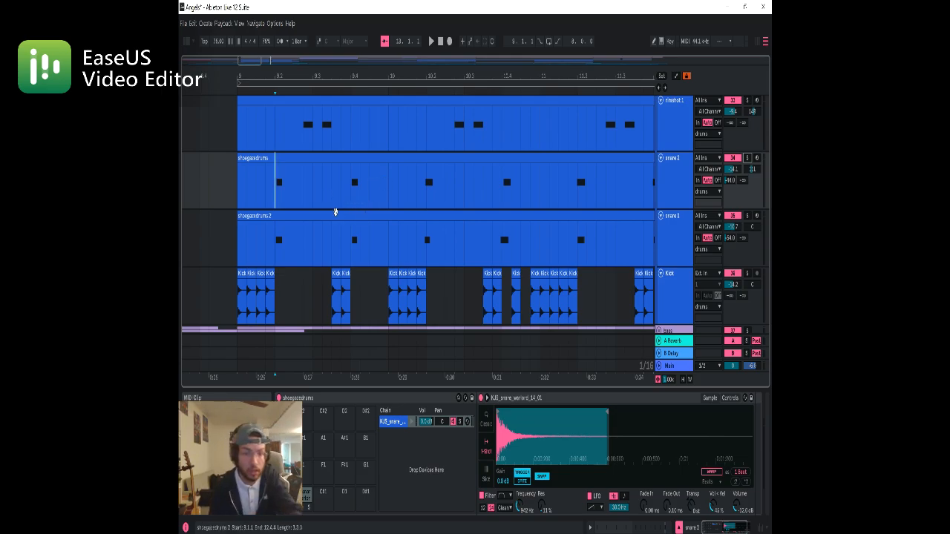
scroll(292, 192, up, 5)
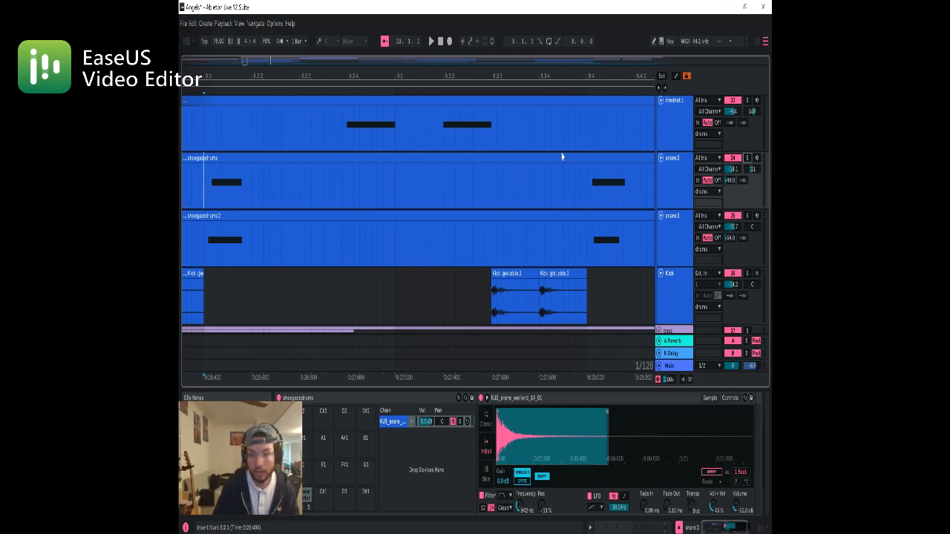
drag(529, 207, 241, 199)
drag(608, 232, 346, 207)
scroll(503, 188, down, 5)
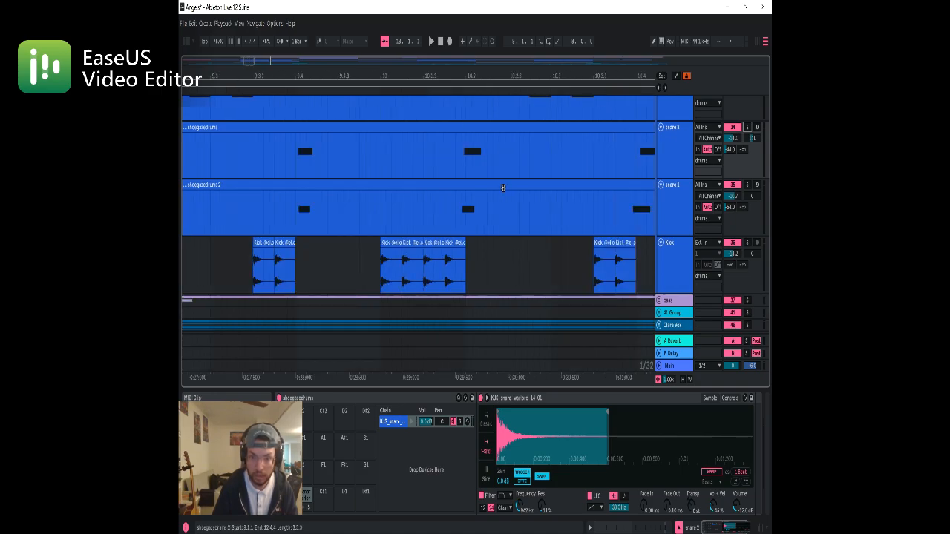
scroll(502, 187, down, 3)
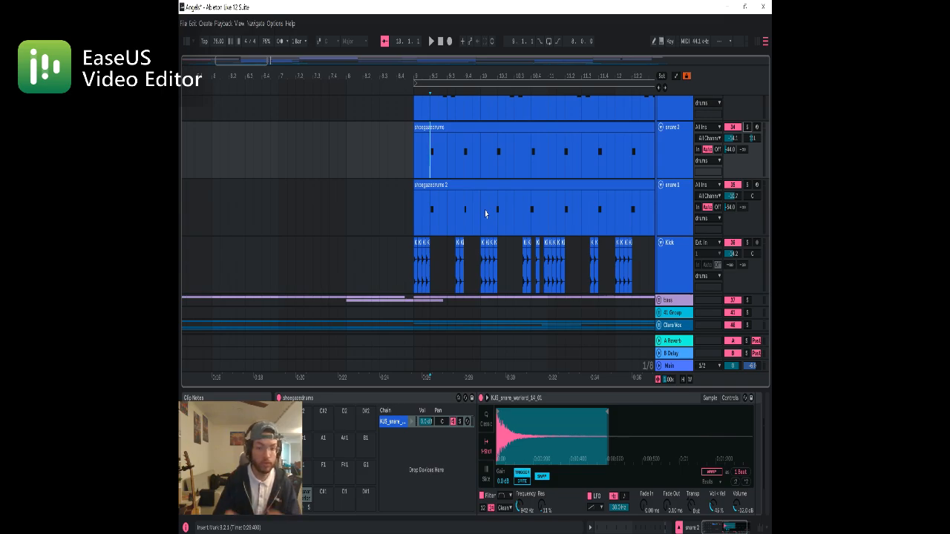
Solo the rimshot 1 track and play its pattern from 9.2.3
scroll(469, 179, up, 3)
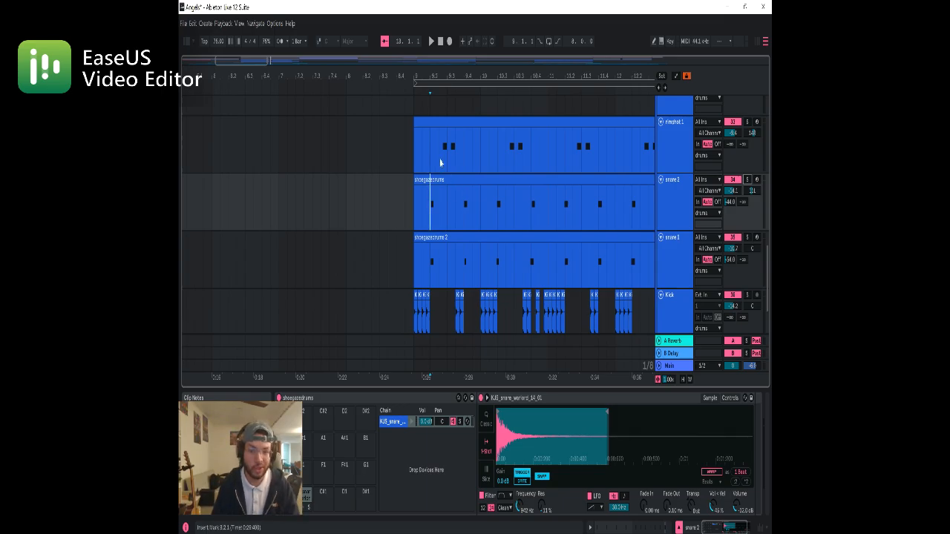
click(438, 163)
click(748, 123)
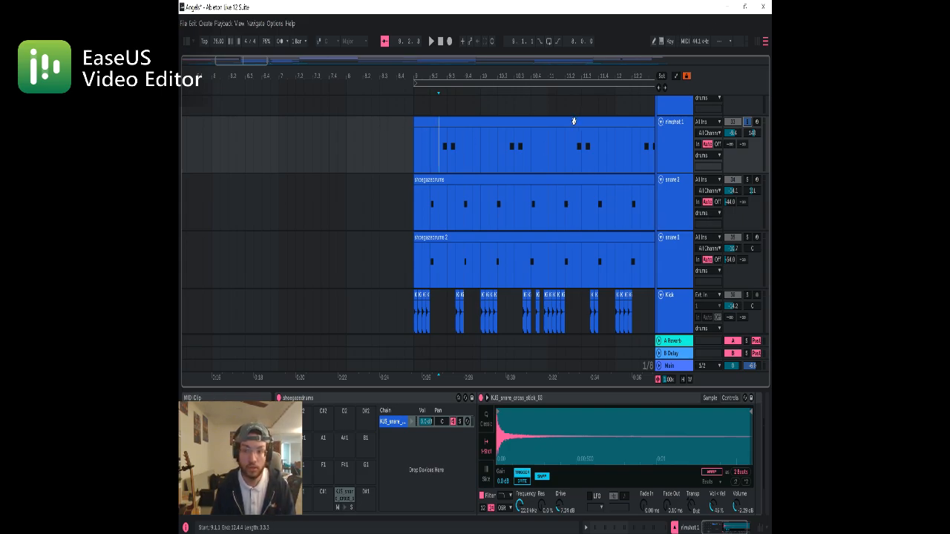
key(space)
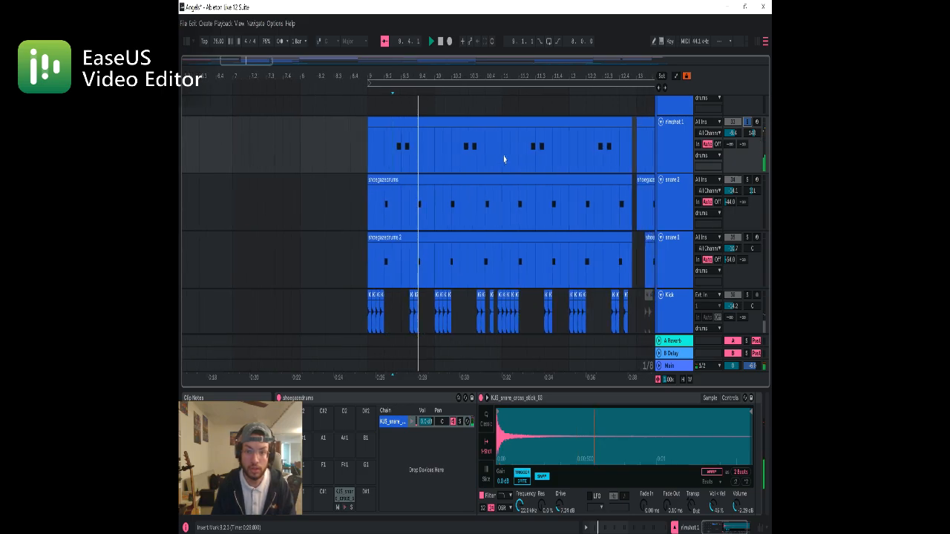
Solo the open hat track and play the end of its first clip from 12.4.1 and again from 12.3.1
scroll(512, 167, up, 2)
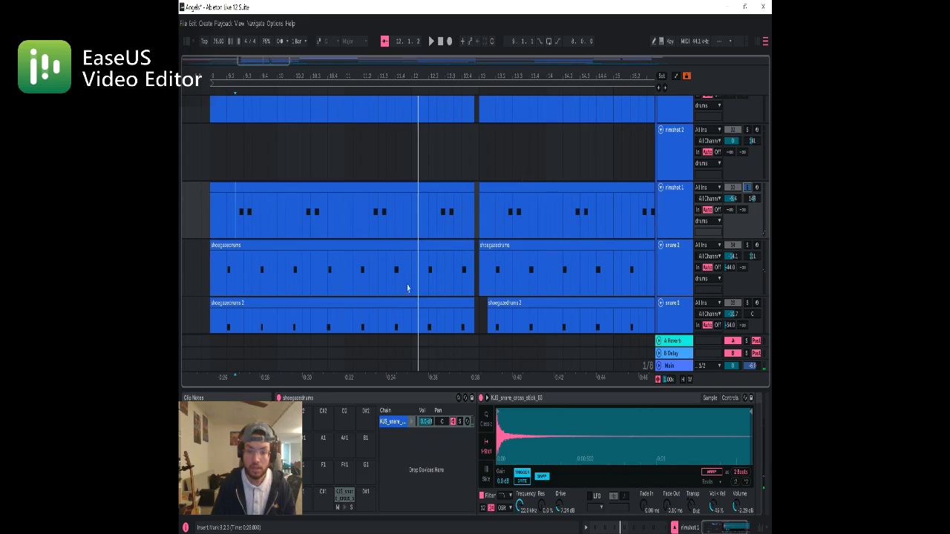
scroll(478, 253, down, 5)
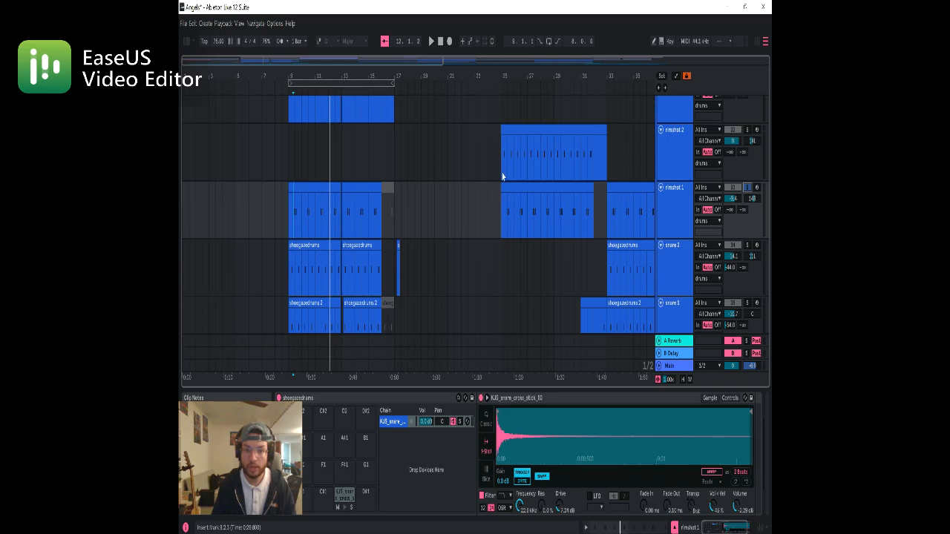
scroll(498, 186, up, 3)
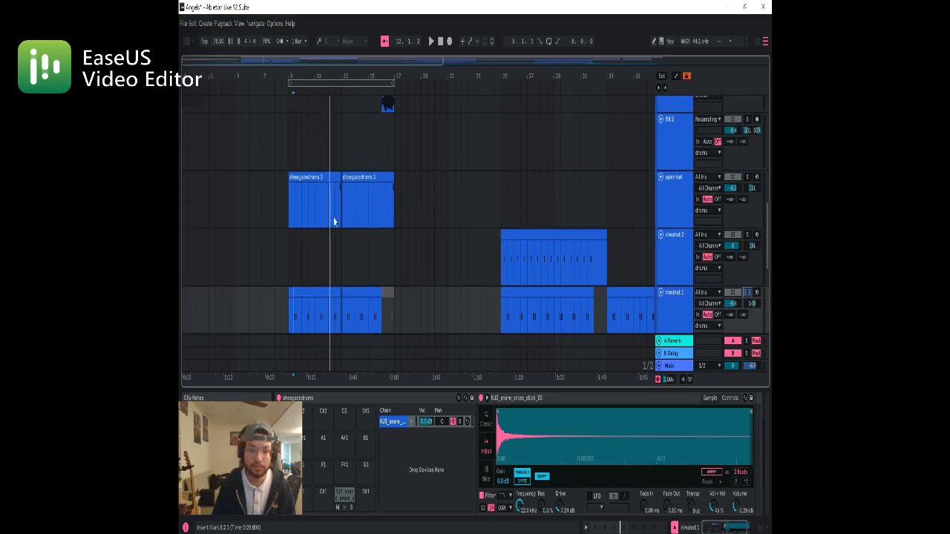
scroll(334, 221, up, 5)
click(350, 214)
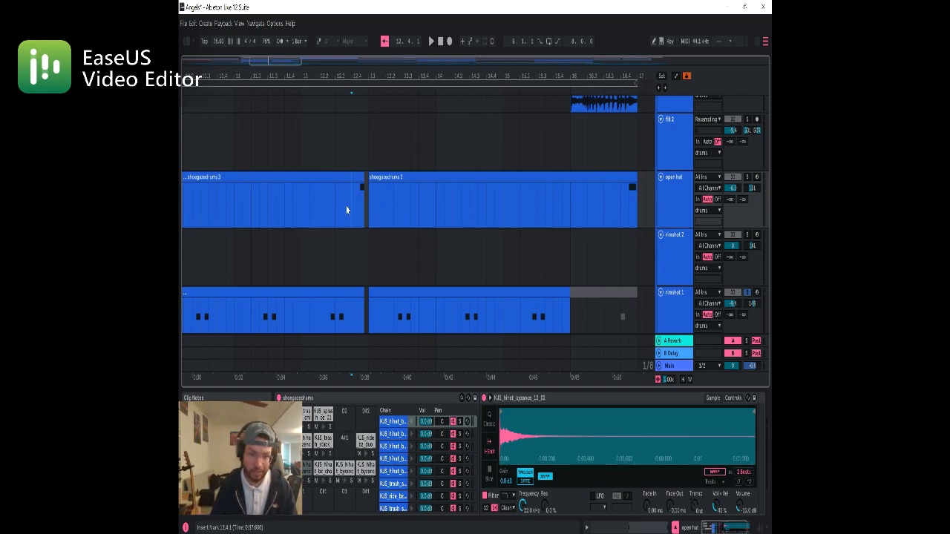
key(space)
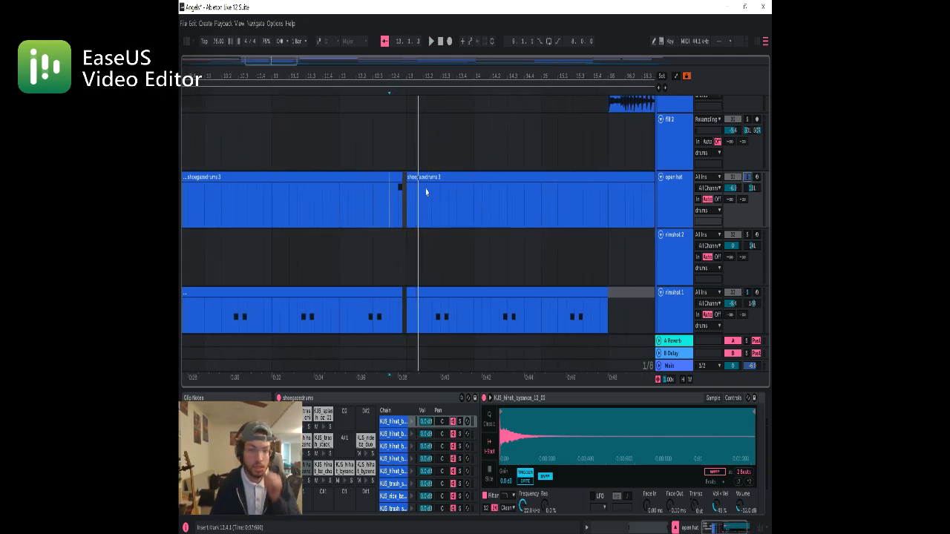
click(373, 221)
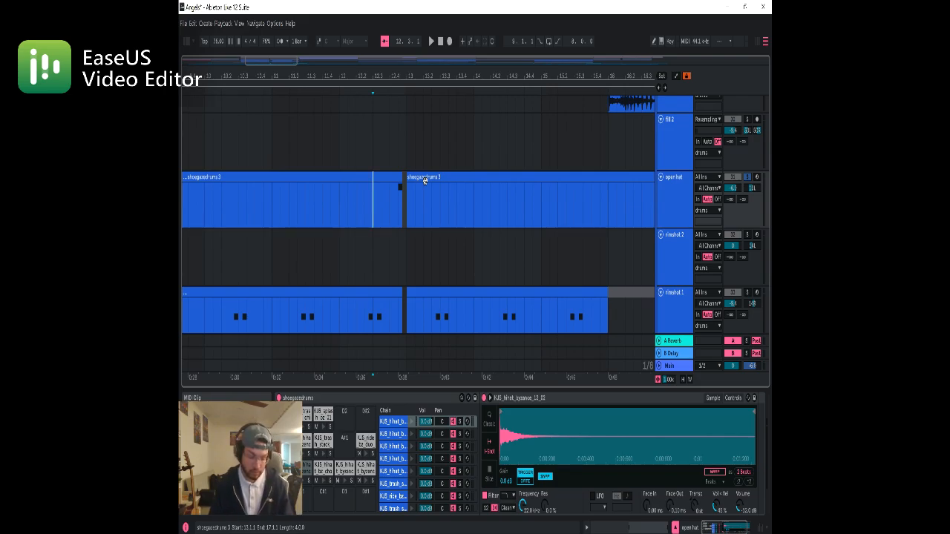
key(space)
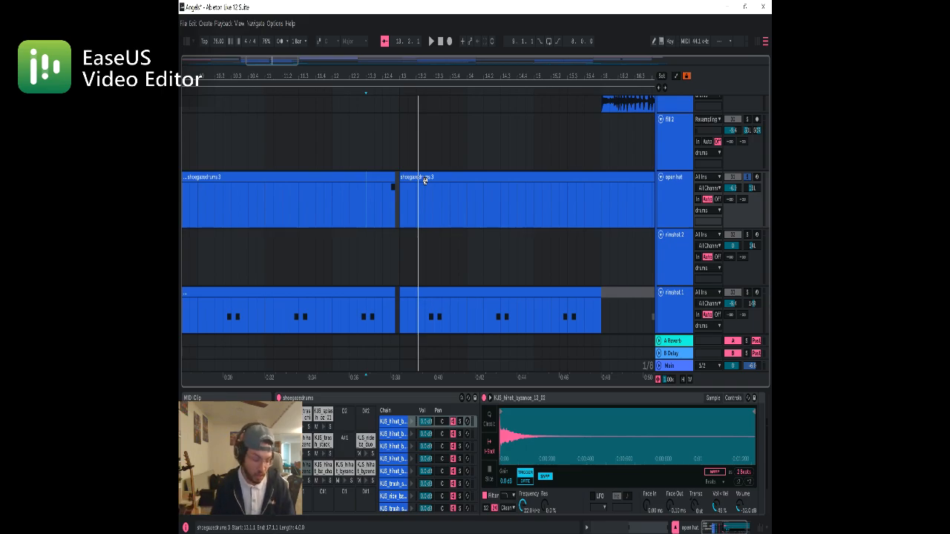
Solo the rimshot 2 track in place of the open hat and play its pattern from 25.1.4
scroll(466, 199, down, 5)
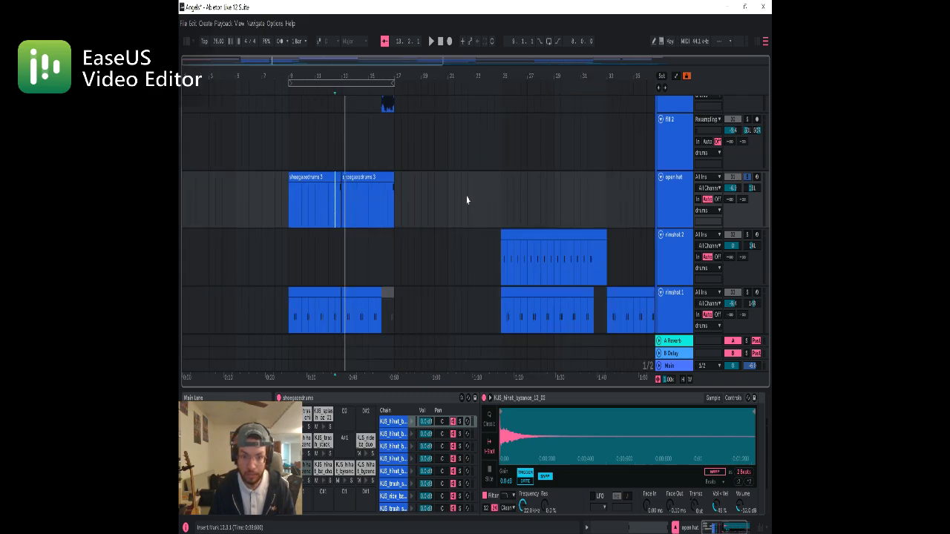
click(502, 266)
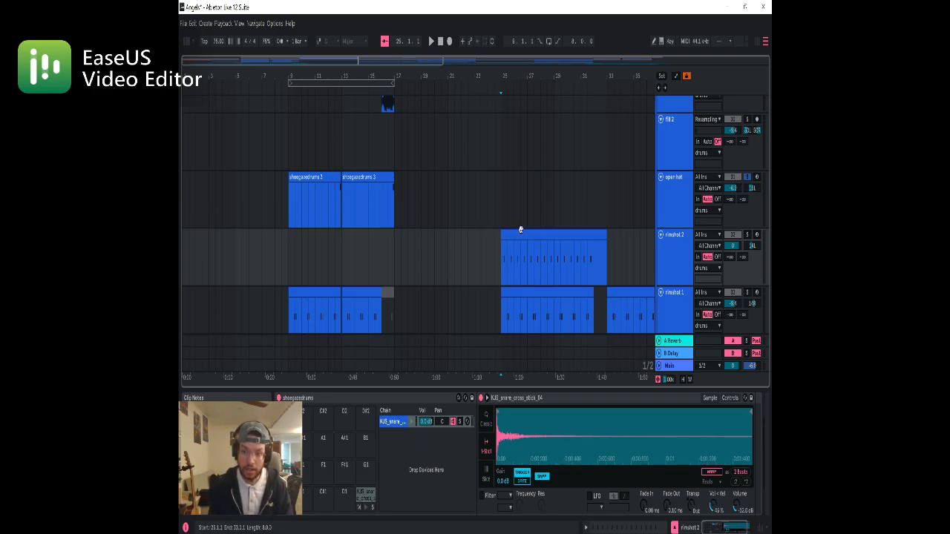
click(747, 235)
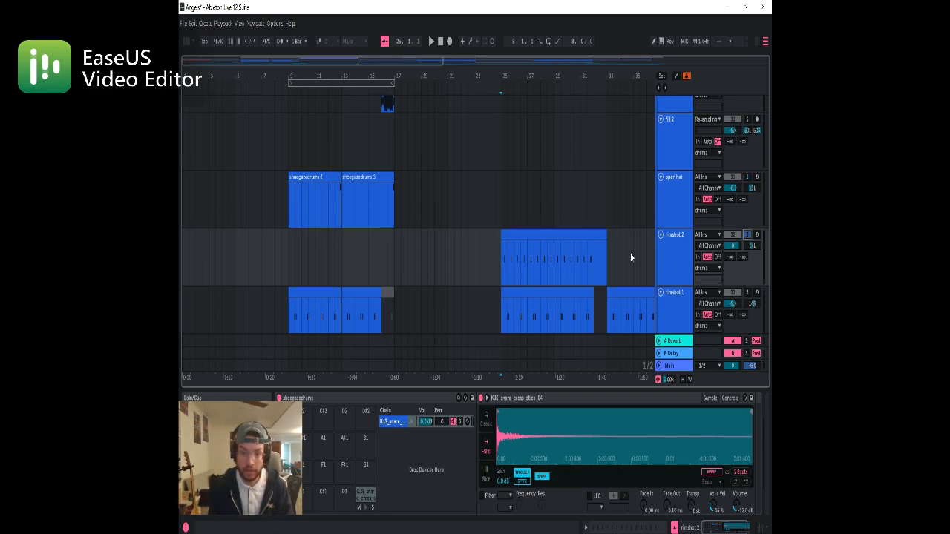
click(500, 277)
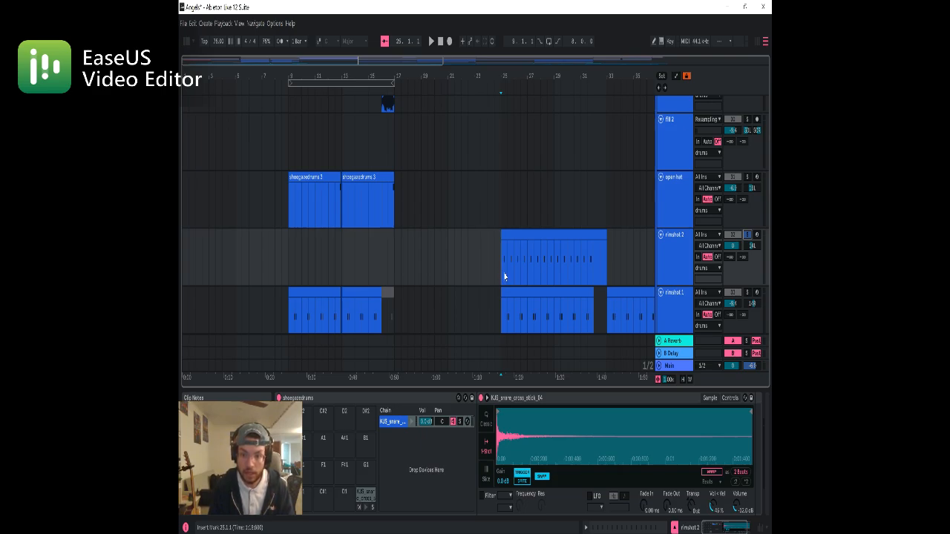
scroll(508, 276, up, 3)
scroll(509, 276, up, 4)
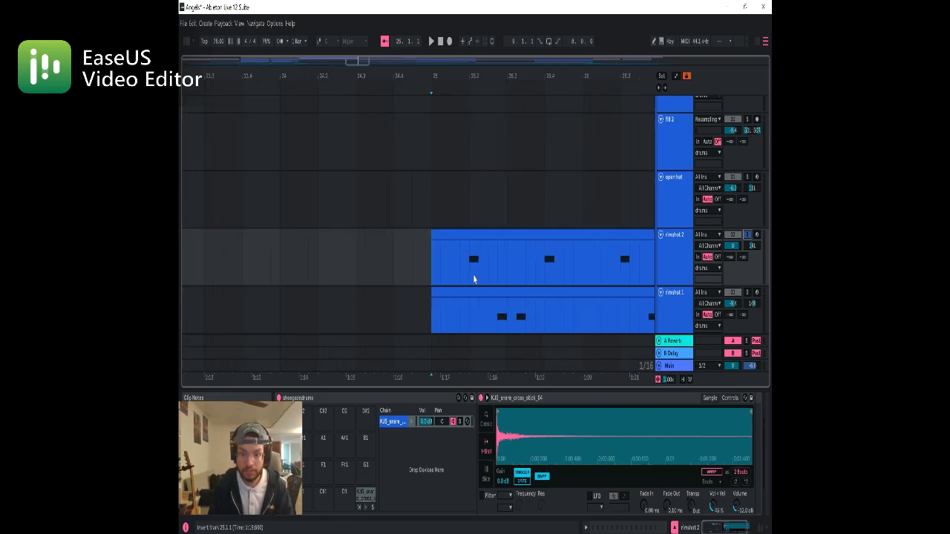
click(458, 279)
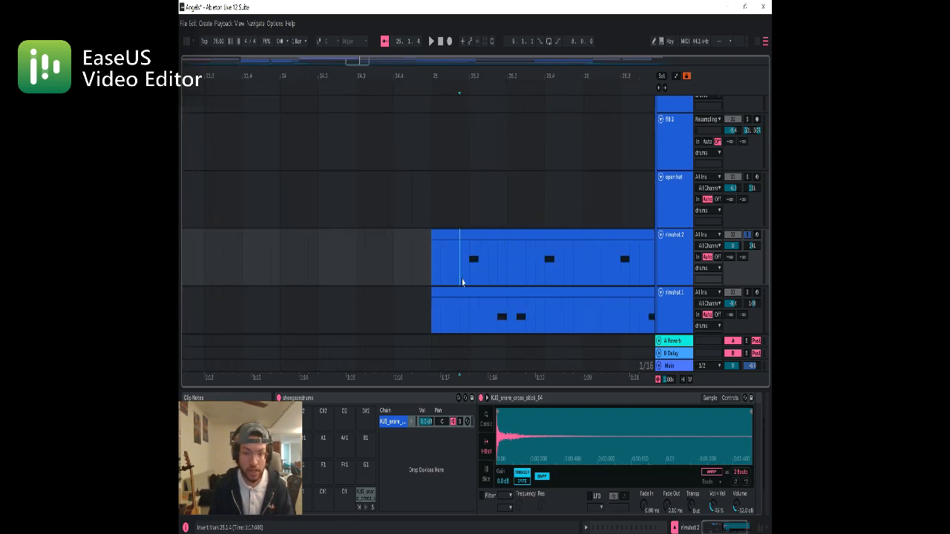
key(space)
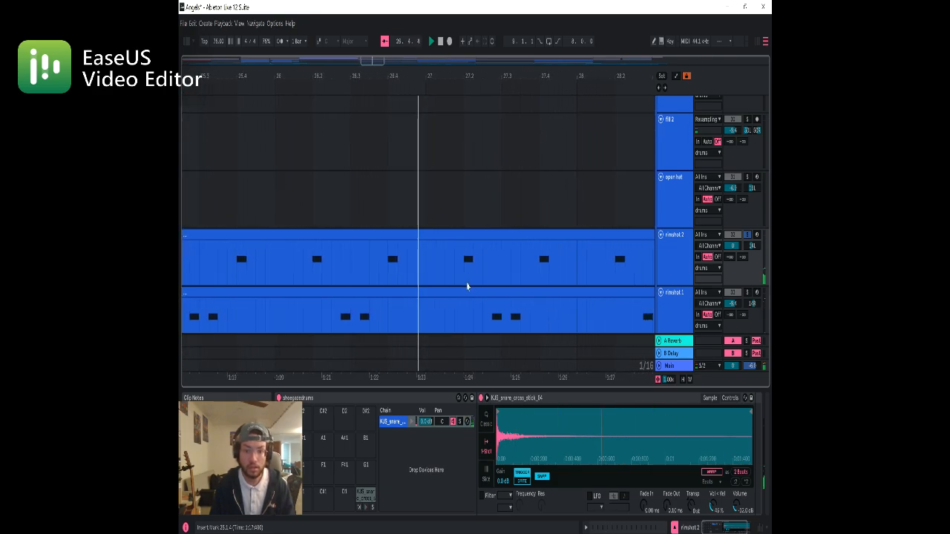
key(space)
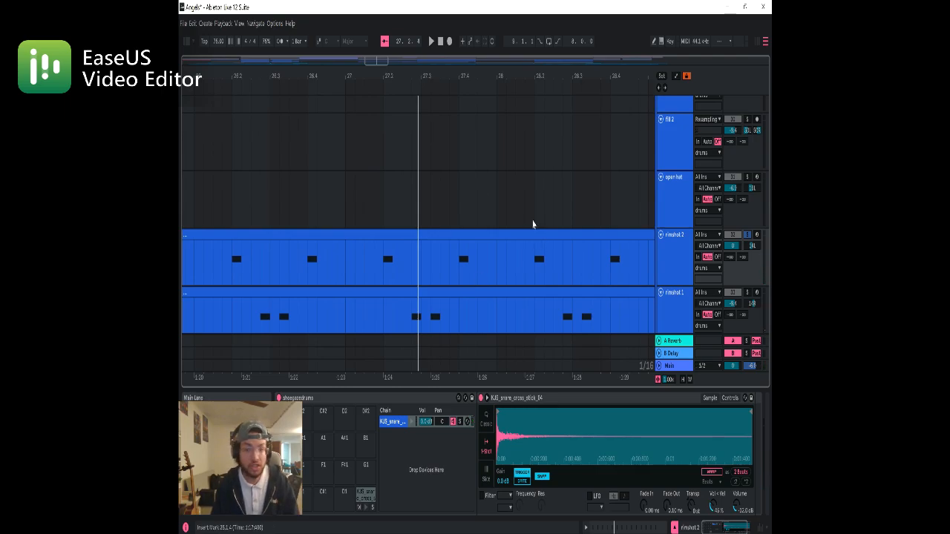
Unsolo the rimshot 2 track, solo the whole drums group and show its effect chain with Drum Buss selected
click(747, 235)
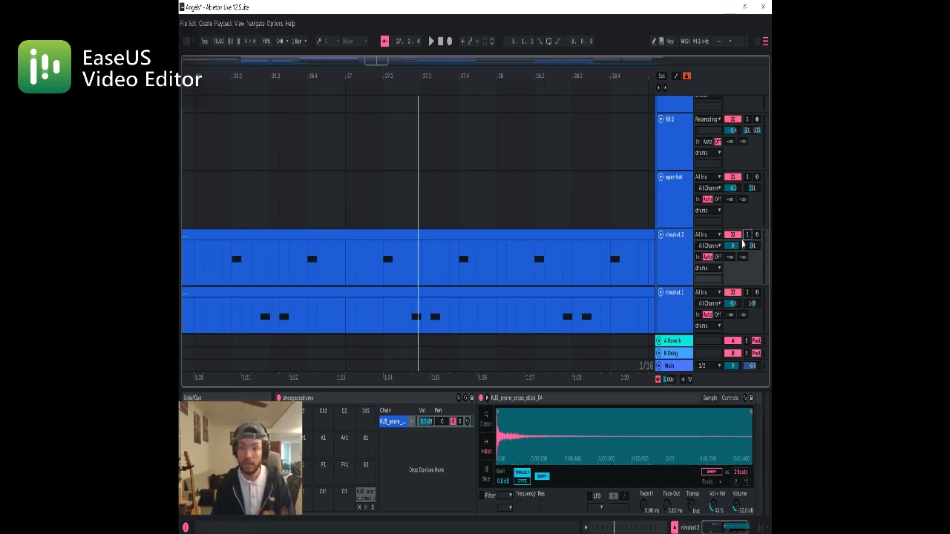
scroll(404, 191, down, 8)
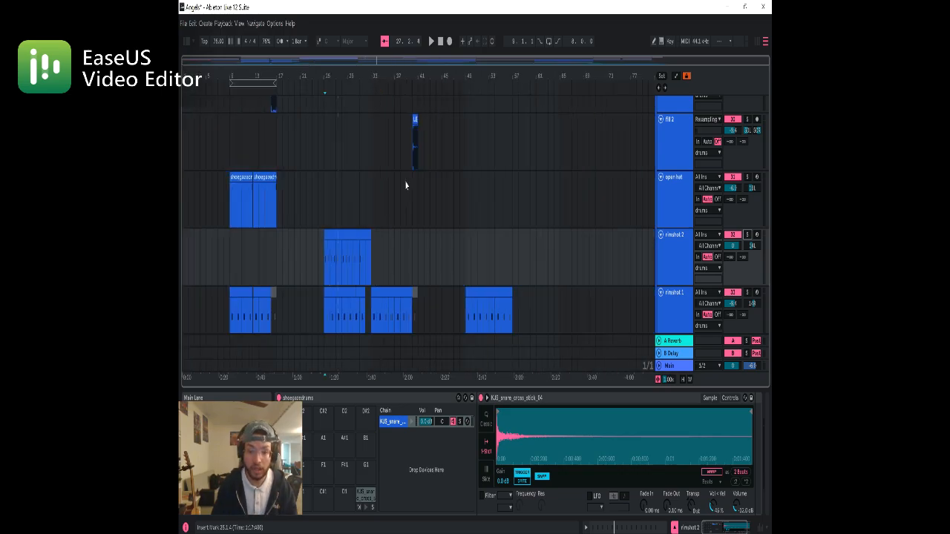
scroll(406, 186, up, 5)
scroll(405, 186, up, 5)
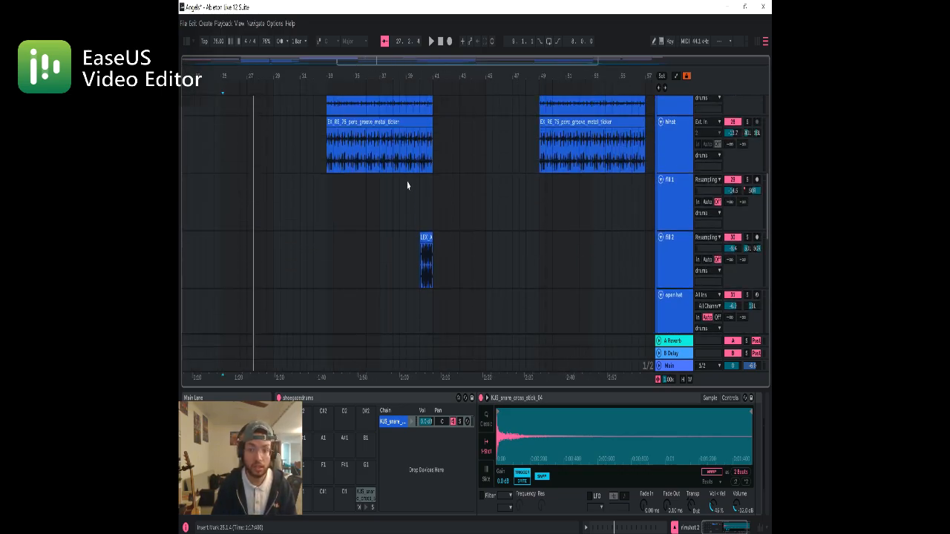
scroll(409, 187, up, 5)
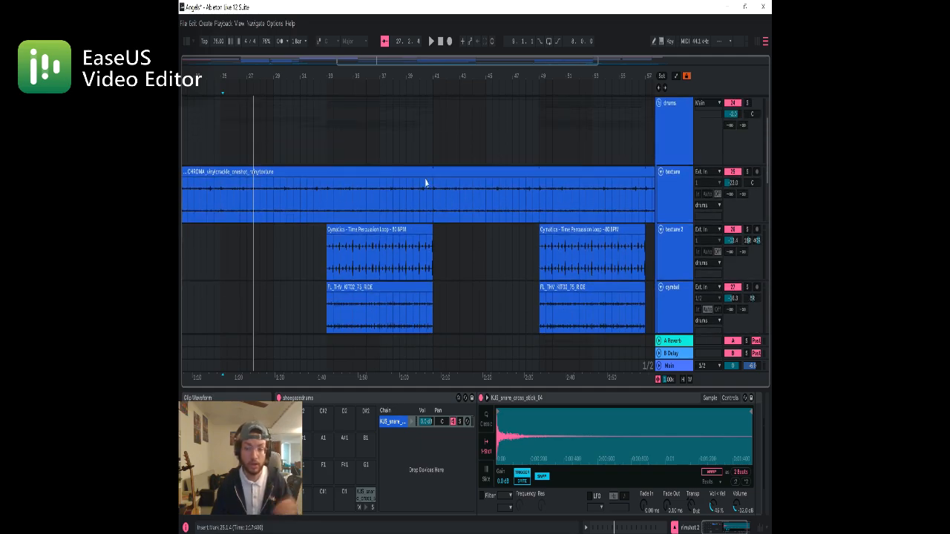
click(663, 147)
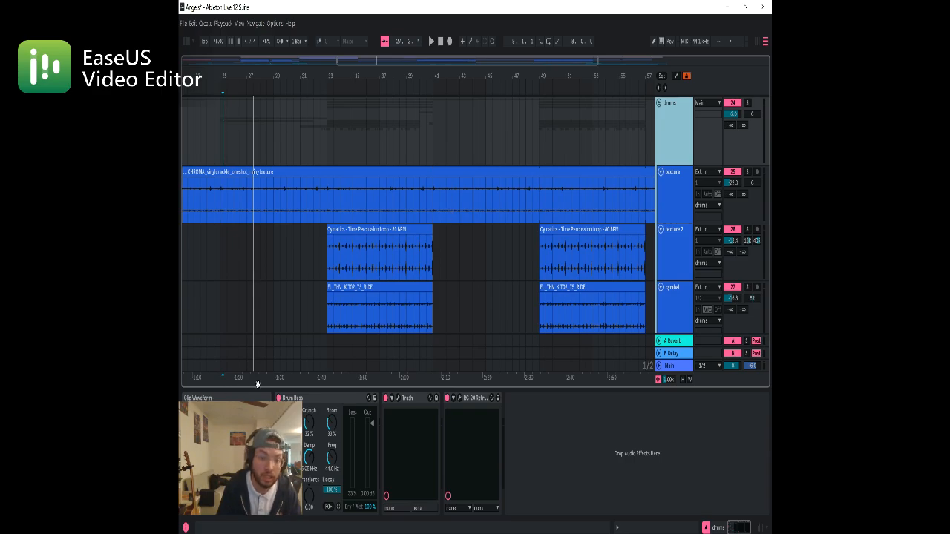
click(325, 401)
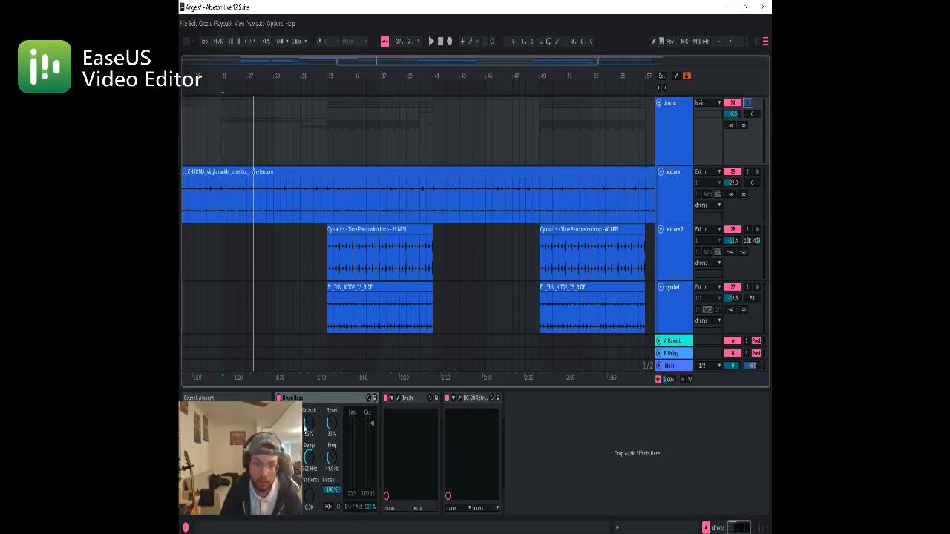
Play the soloed drums group from bar 25 and from 33.1.1, and select its Drum Buss effect
key(space)
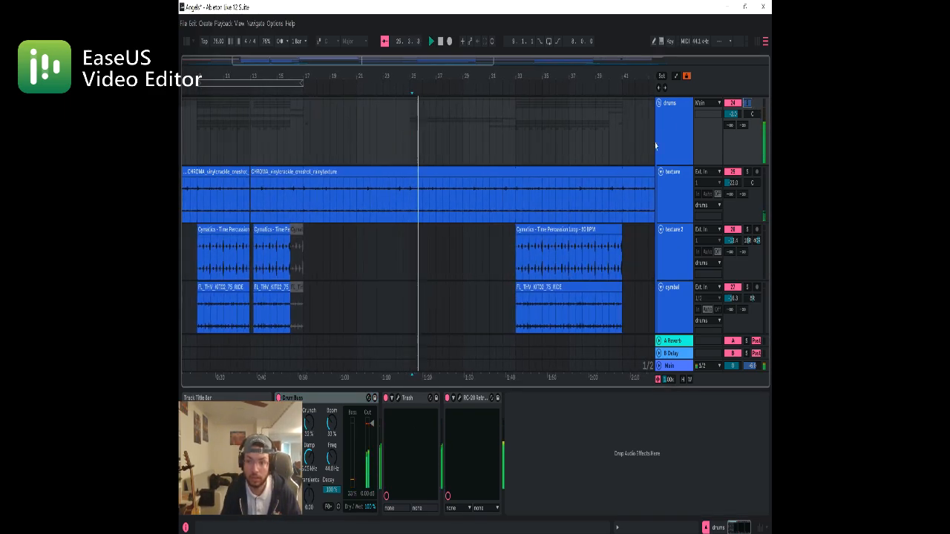
click(513, 267)
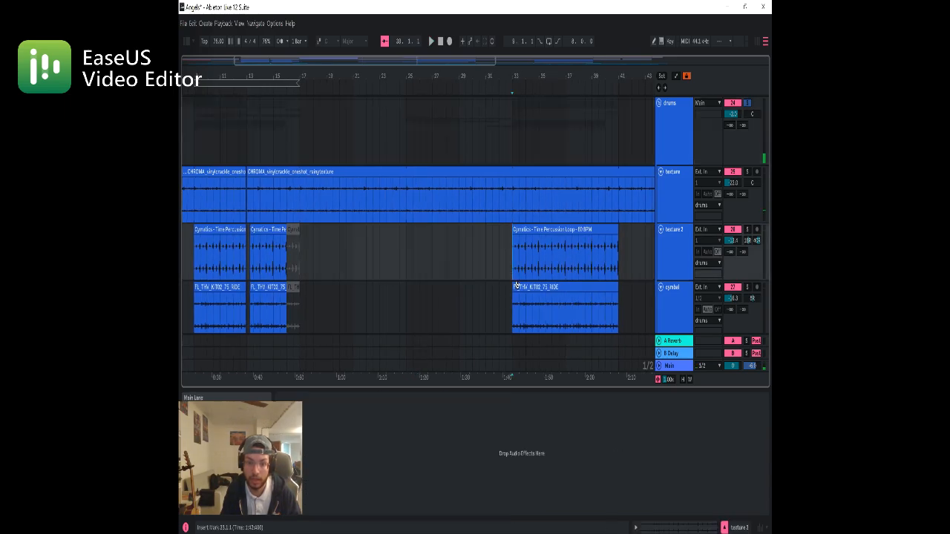
click(667, 147)
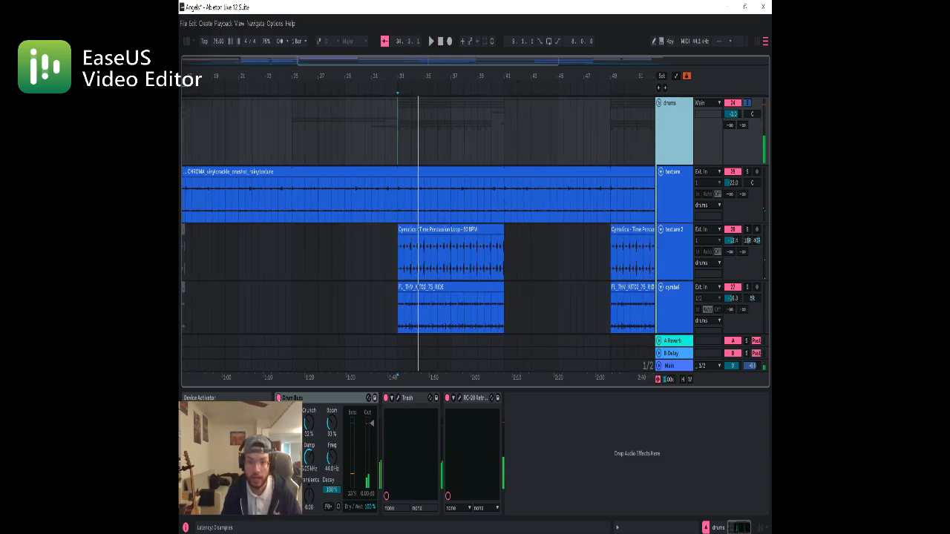
click(342, 407)
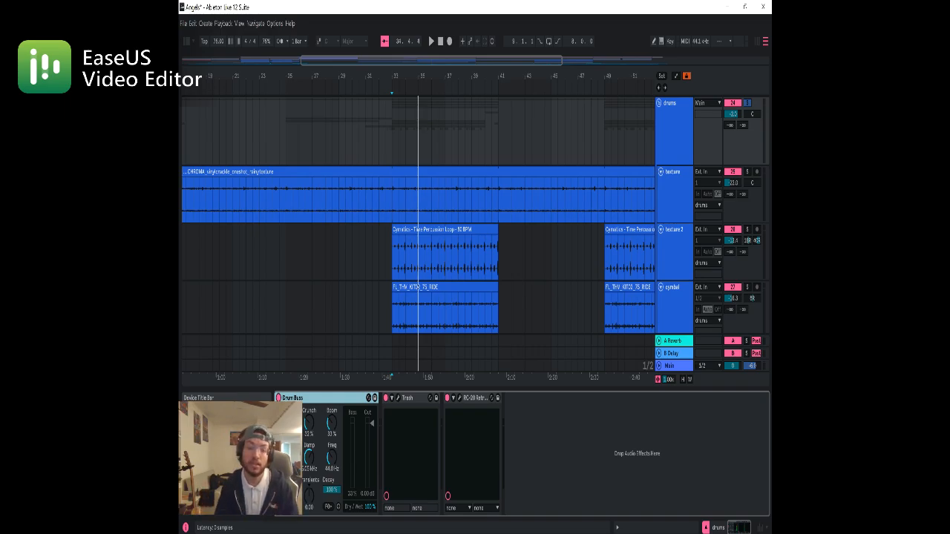
Open the Trash plug-in window of the drums group and play the group again from 33.1.1
click(398, 399)
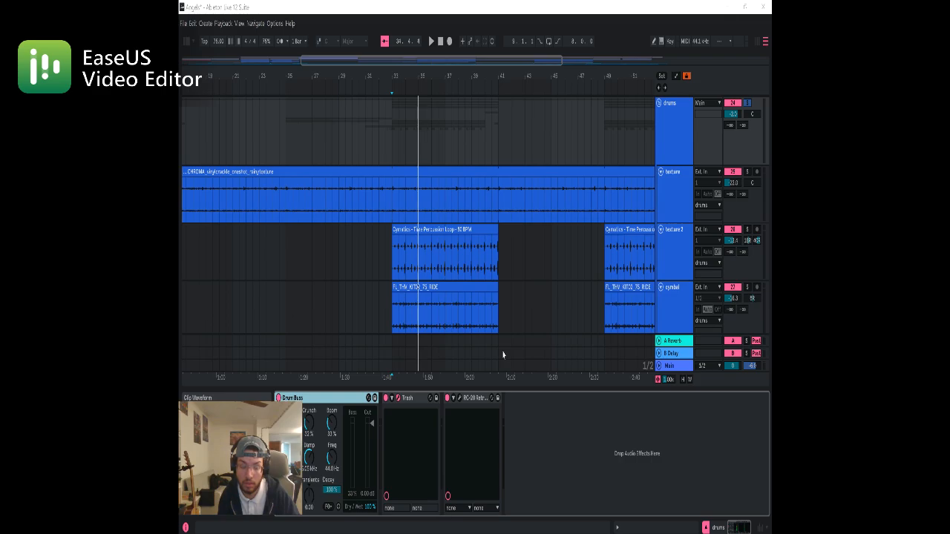
key(space)
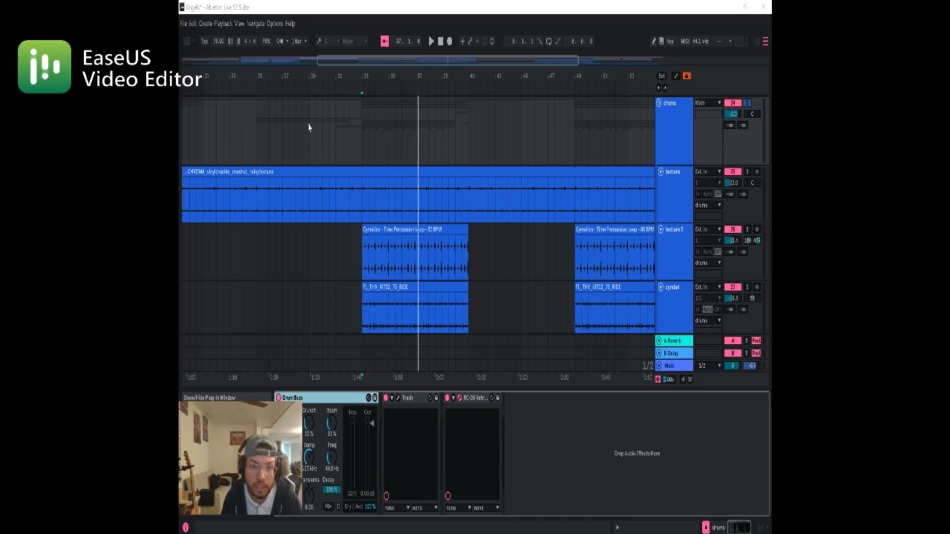
click(362, 251)
key(space)
key(space)
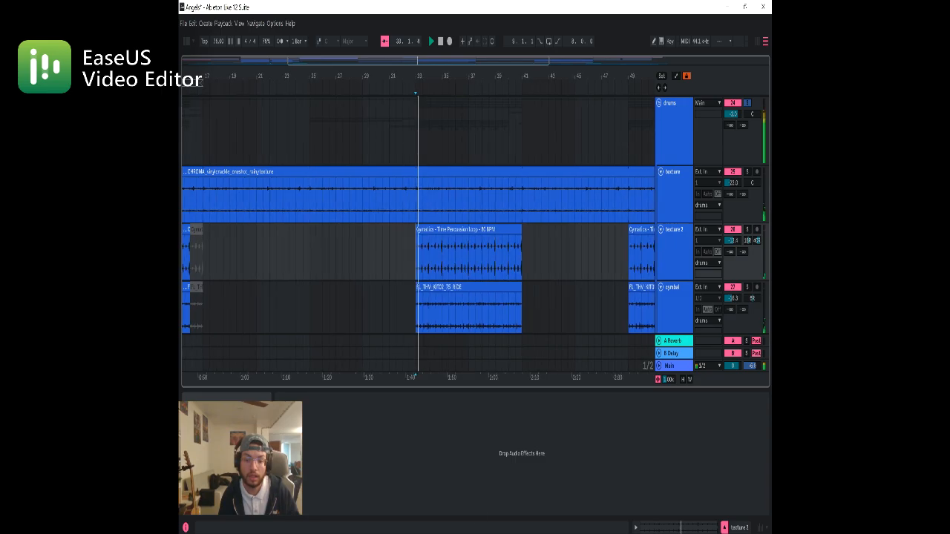
Compare the drums group's playback from 33.1.1 with the RC-20 effect switched off and back on
click(674, 130)
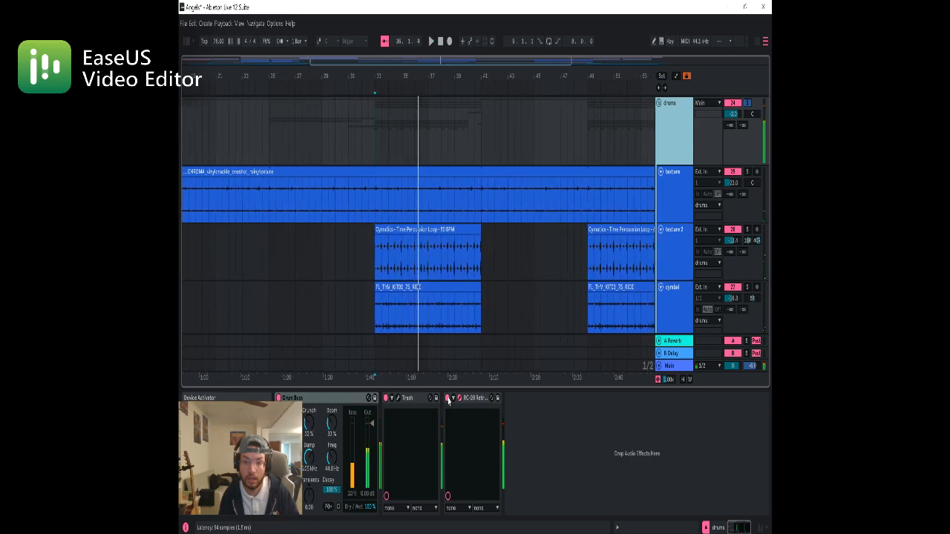
click(448, 401)
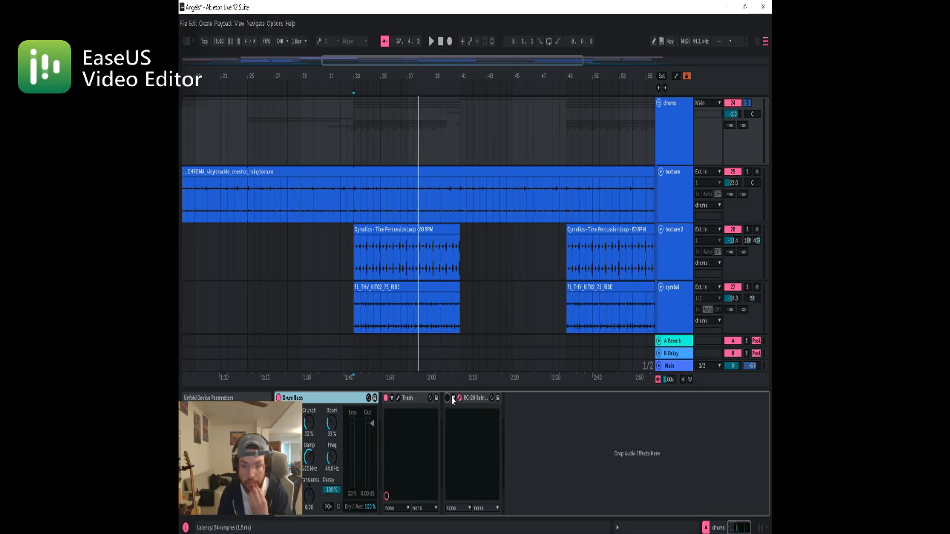
key(space)
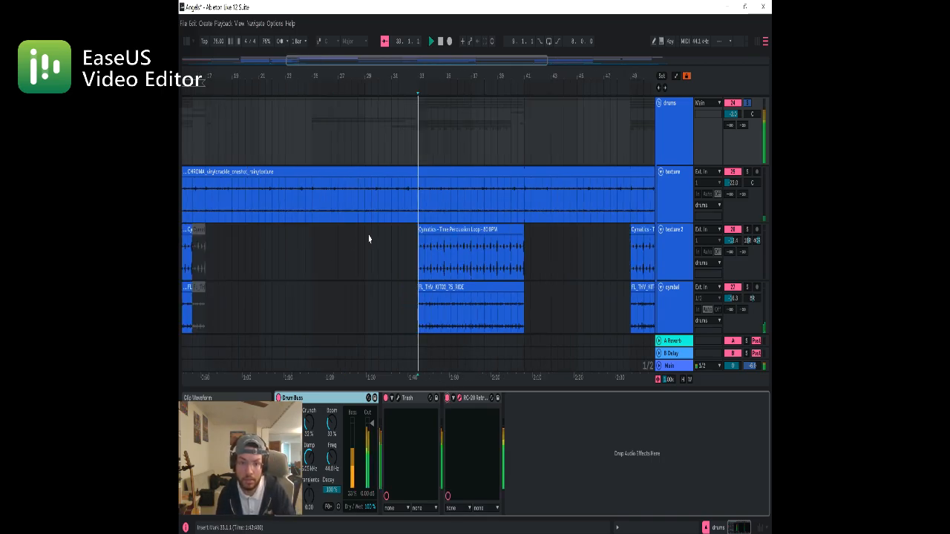
key(space)
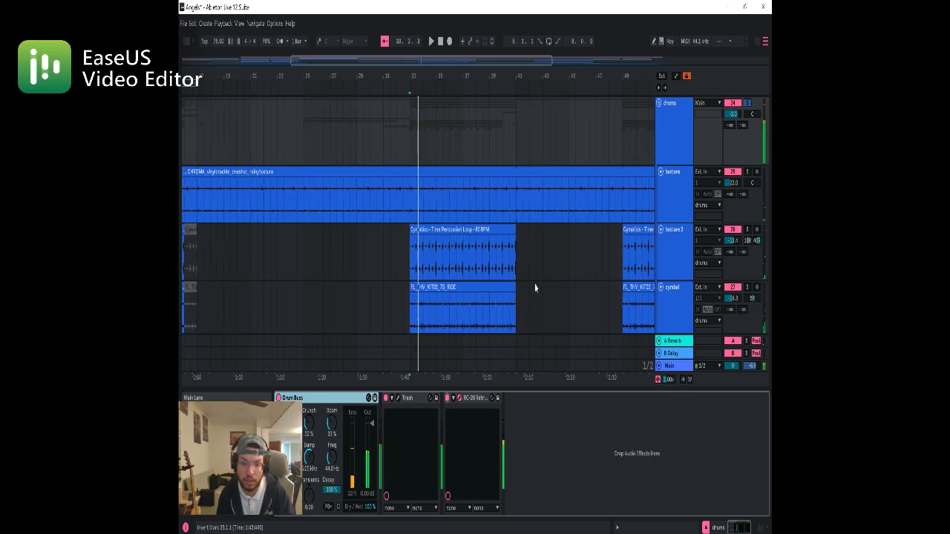